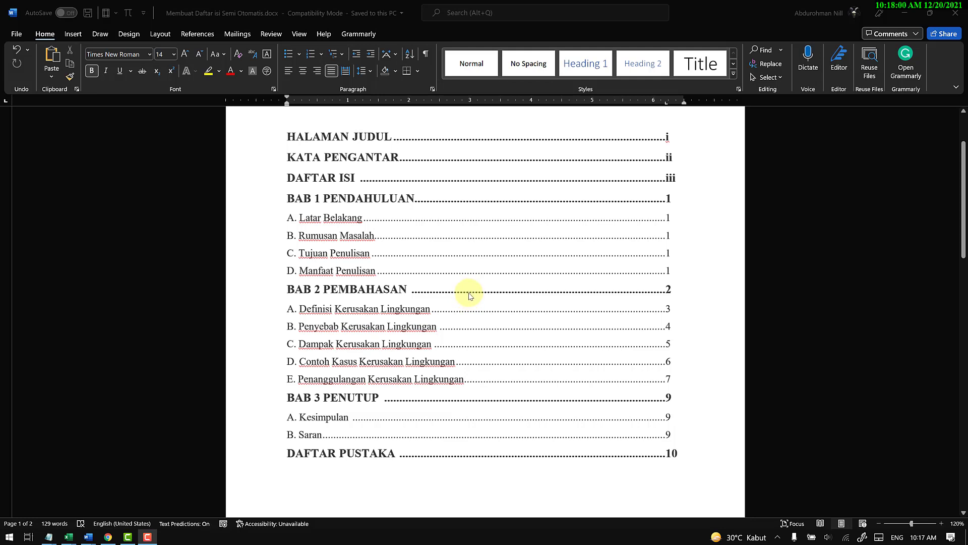
Examine the finished table of contents on page 1: entry titles, dot leader and page number of the HALAMAN JUDUL line
click(390, 138)
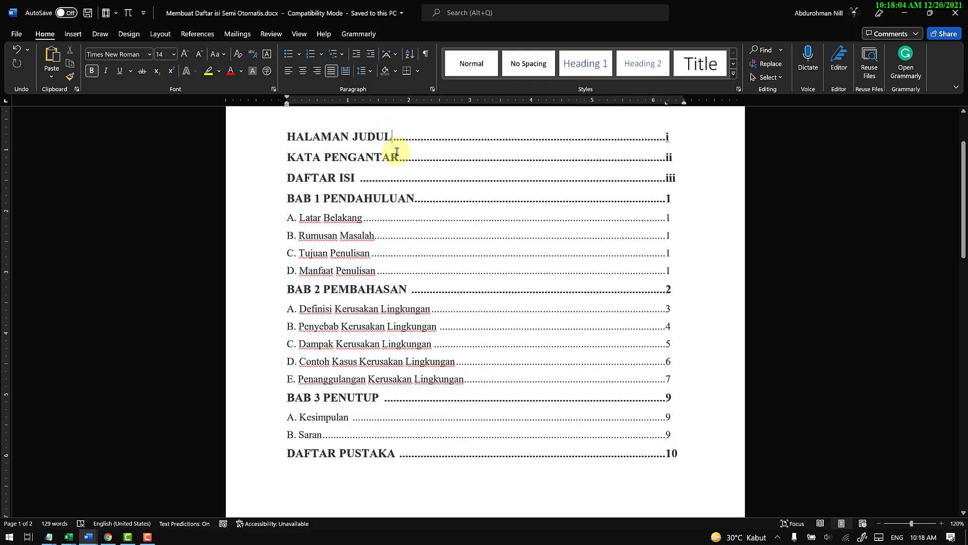
drag(393, 136, 286, 137)
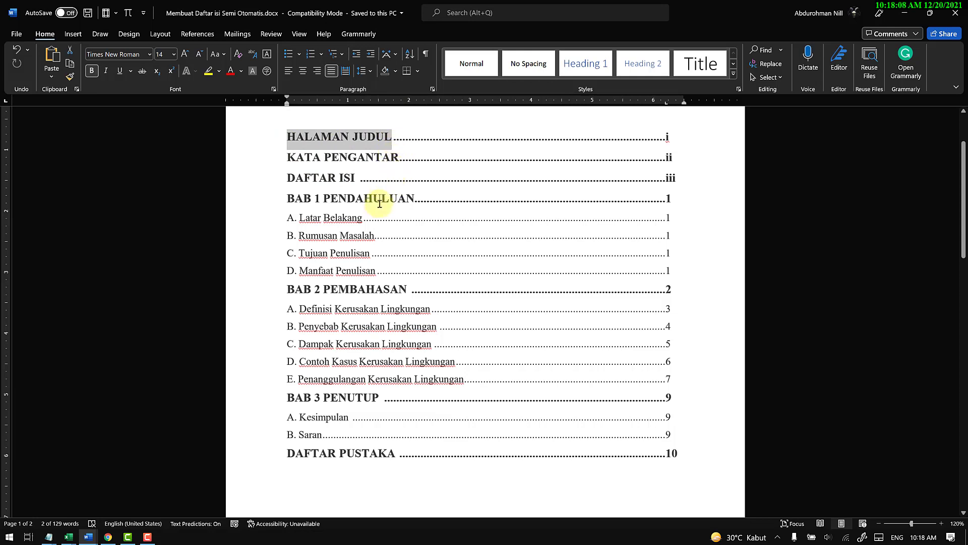
drag(370, 218, 295, 218)
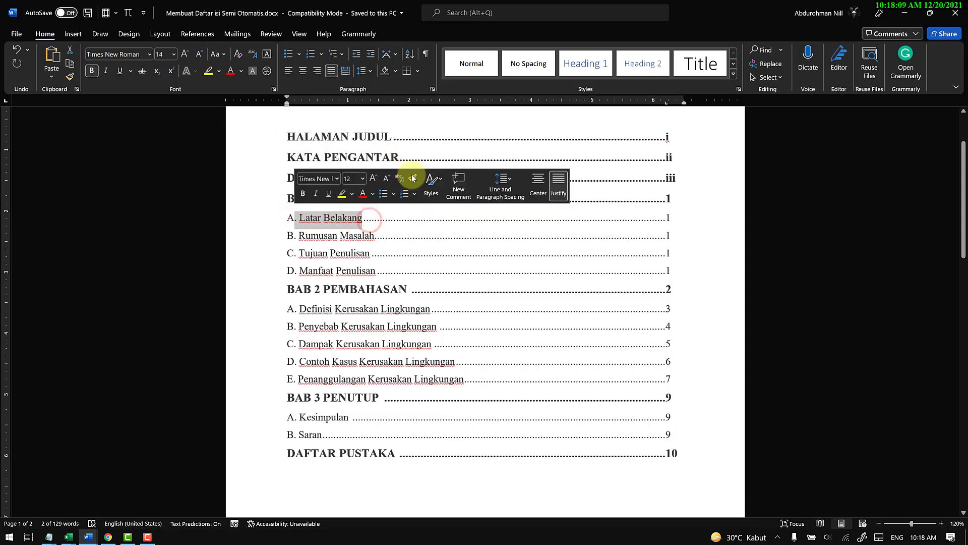
click(393, 136)
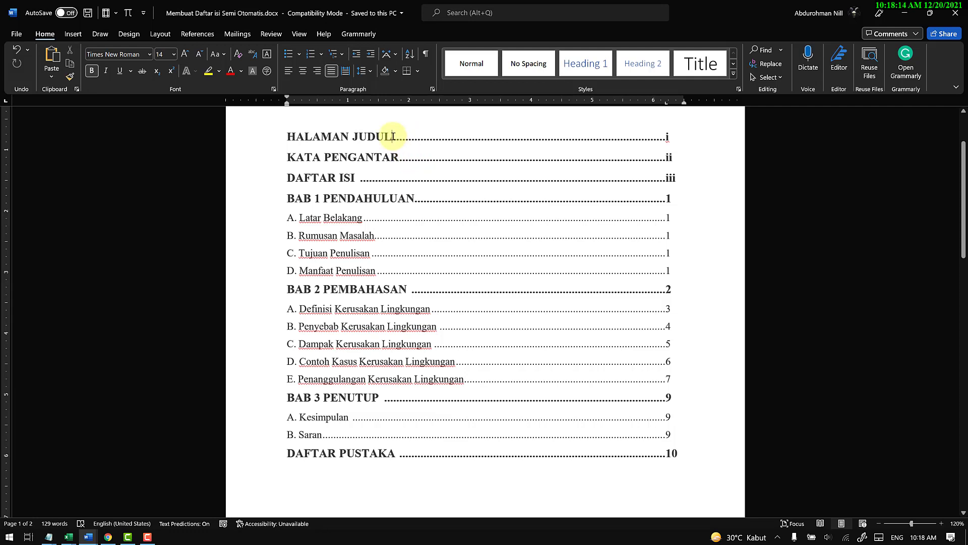
drag(392, 137, 655, 136)
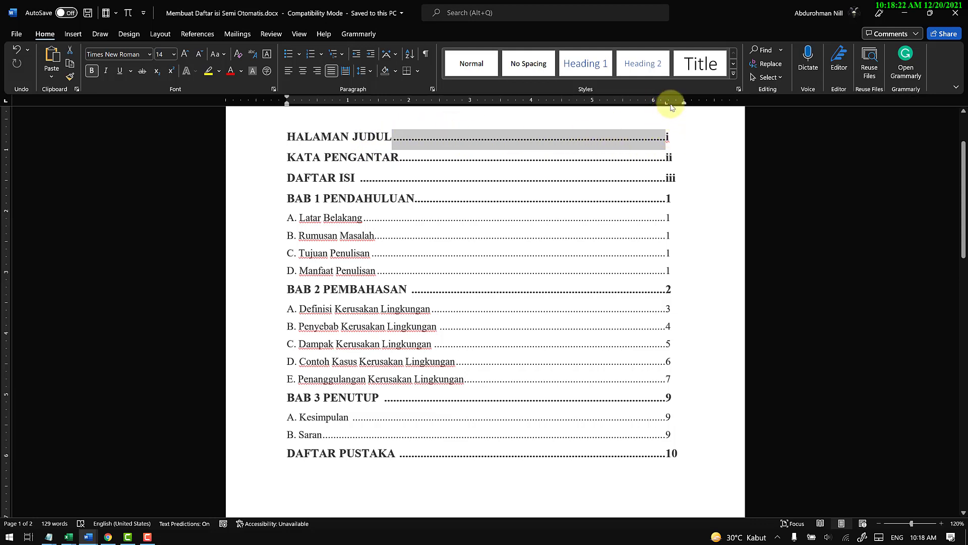
click(674, 140)
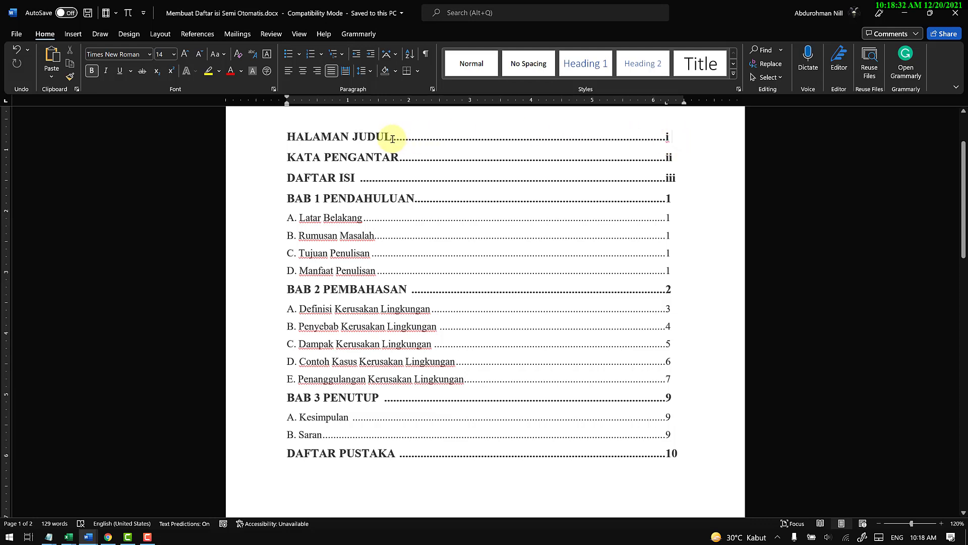
double_click(668, 137)
click(673, 137)
Compare the finished table of contents on page 1 with the entry list without leaders on page 2
scroll(673, 138, down, 10)
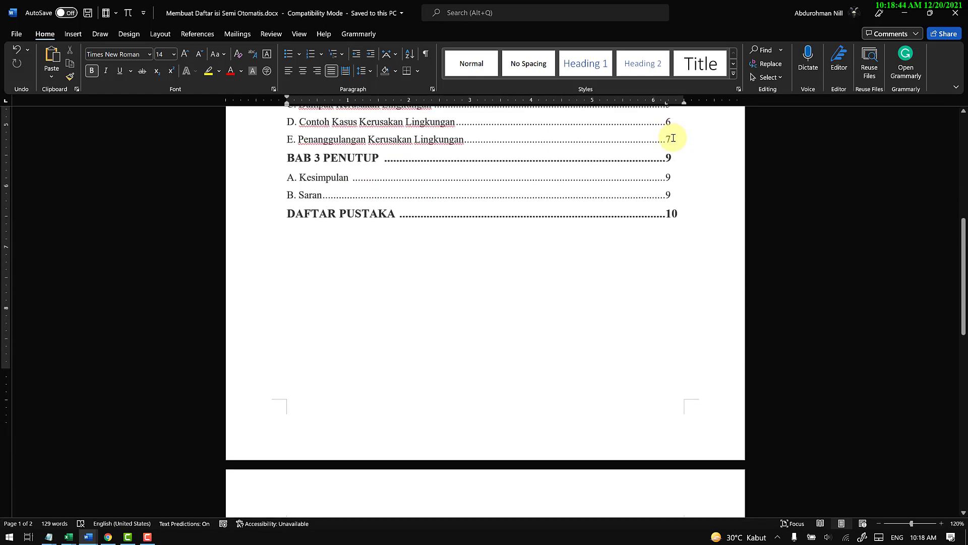
scroll(673, 137, down, 5)
scroll(674, 138, up, 10)
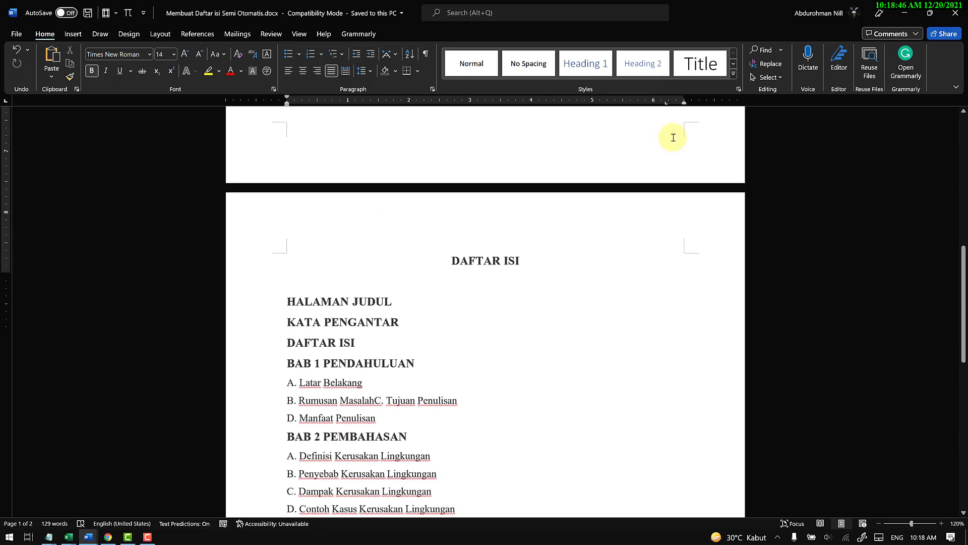
scroll(674, 137, up, 5)
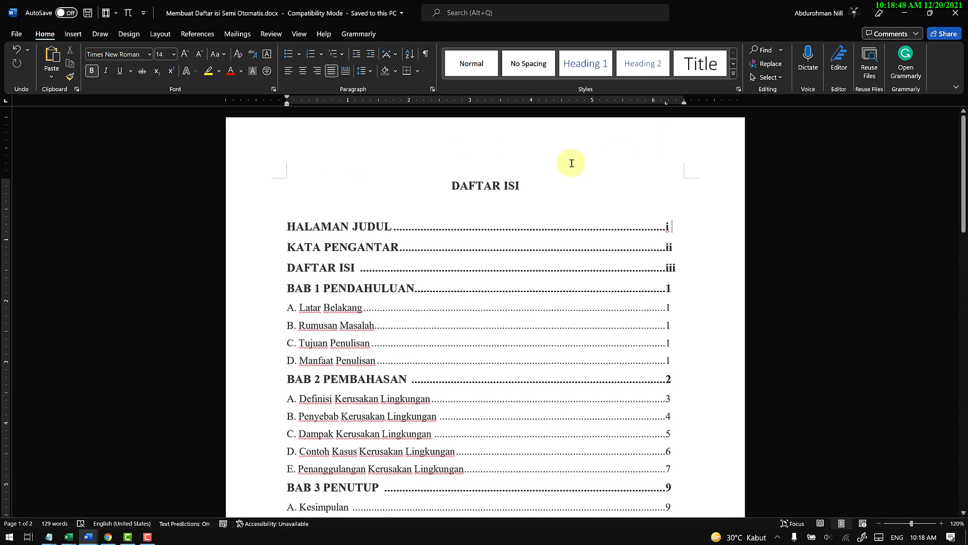
scroll(467, 205, down, 10)
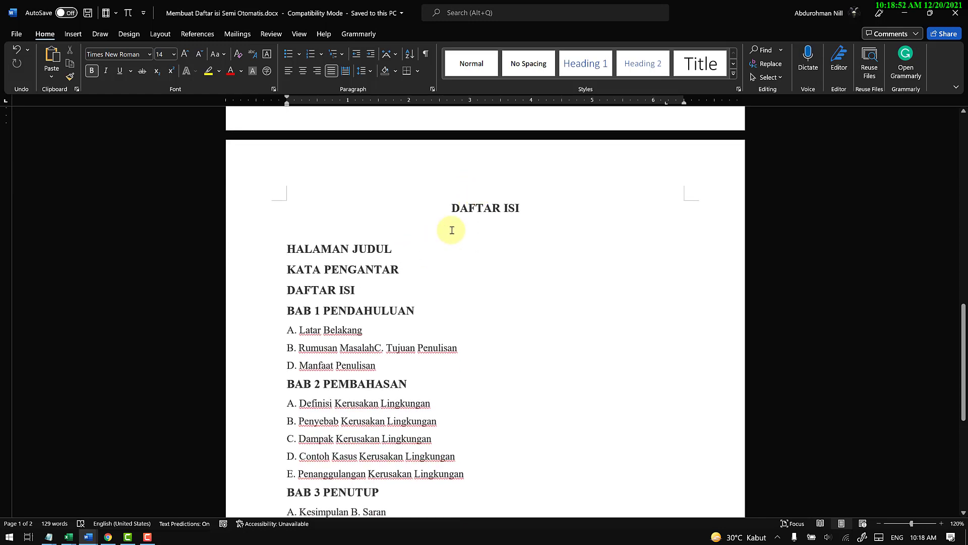
scroll(448, 227, down, 3)
scroll(449, 227, up, 2)
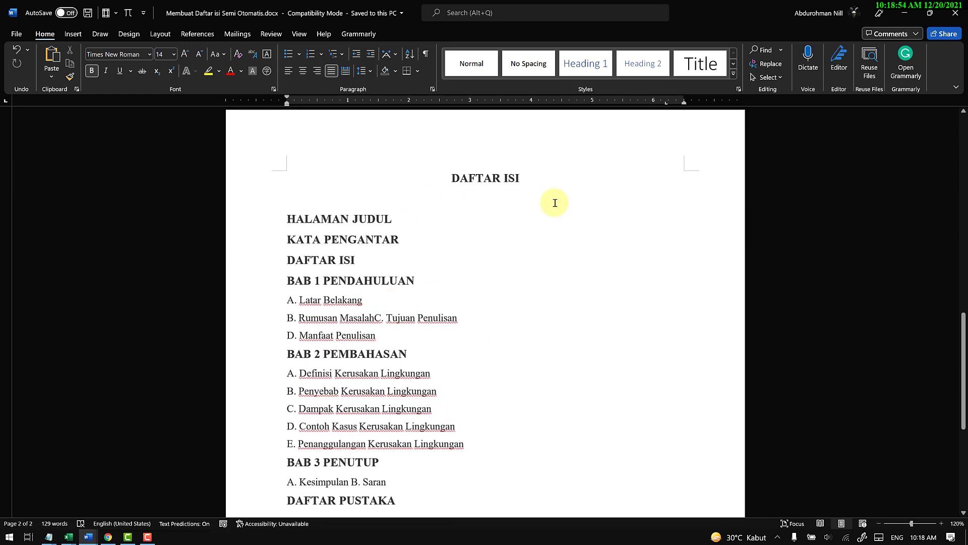
scroll(462, 219, down, 1)
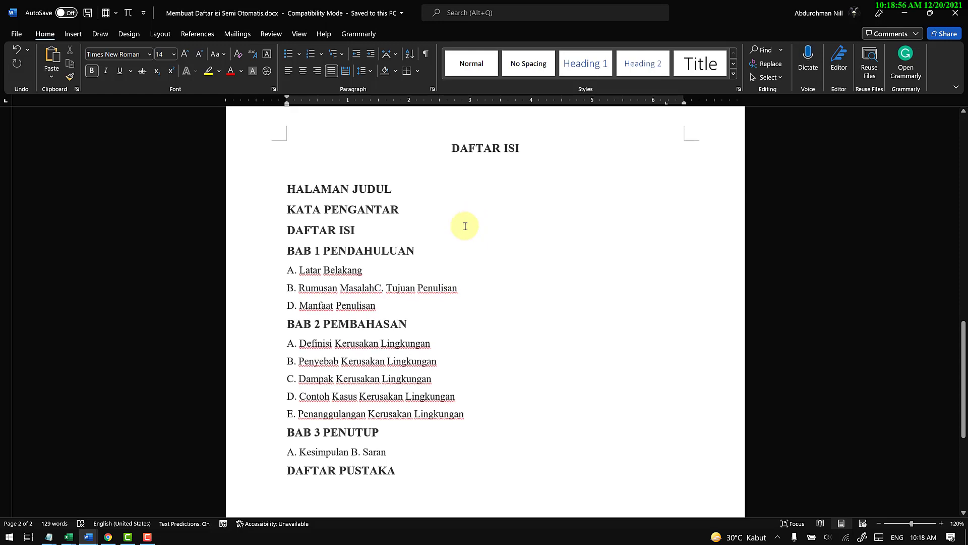
Add a manually typed row of dots and the page number i after HALAMAN JUDUL on page 2
click(393, 189)
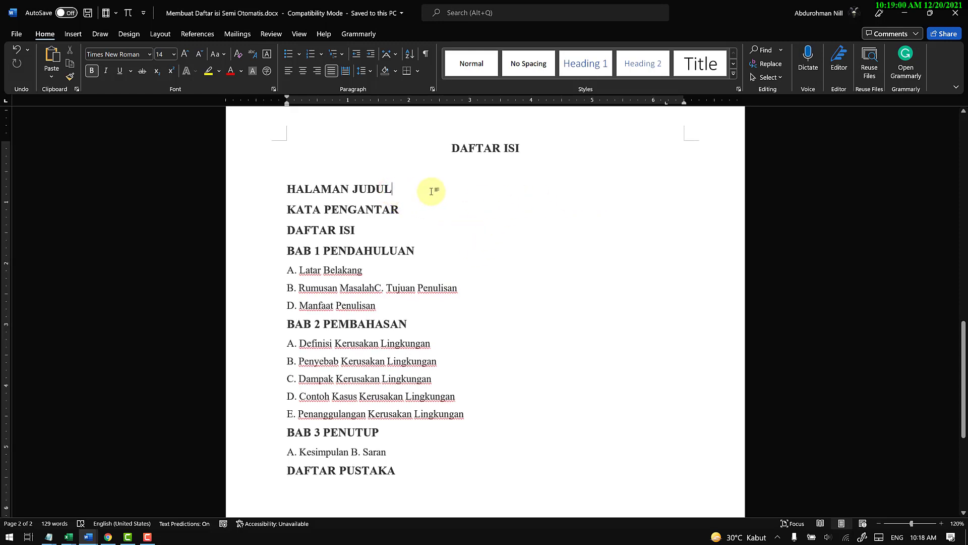
text(...)
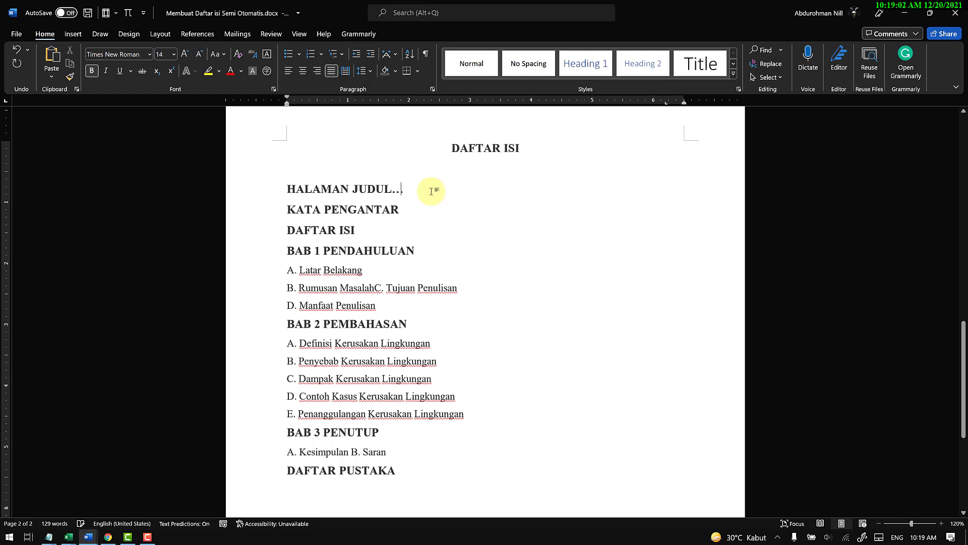
text(................................................................................i)
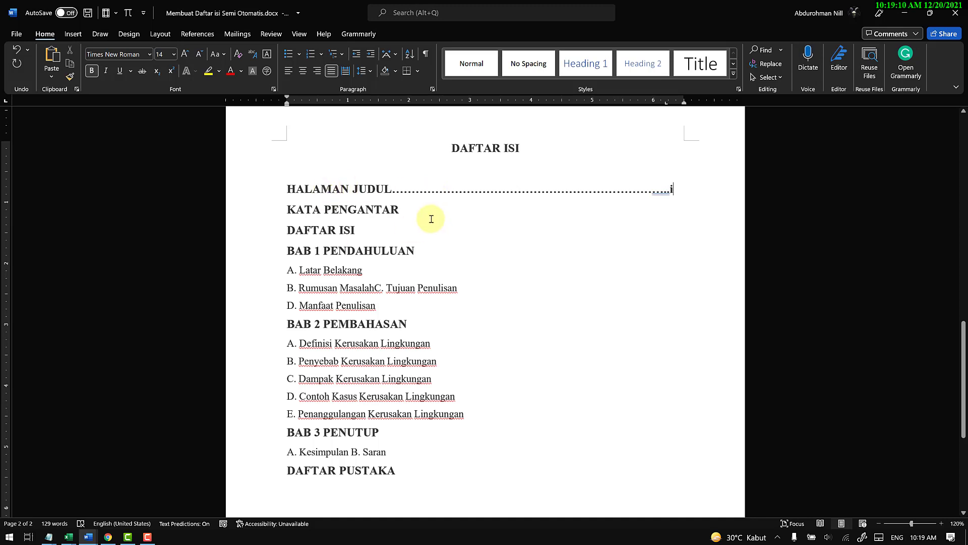
Try a manually typed row of dots after KATA PENGANTAR, adjust its length, and delete it again
click(401, 211)
text(...........................)
key(BackSpace)
key(BackSpace)
click(676, 209)
text(..)
click(698, 214)
drag(612, 204, 401, 202)
key(BackSpace)
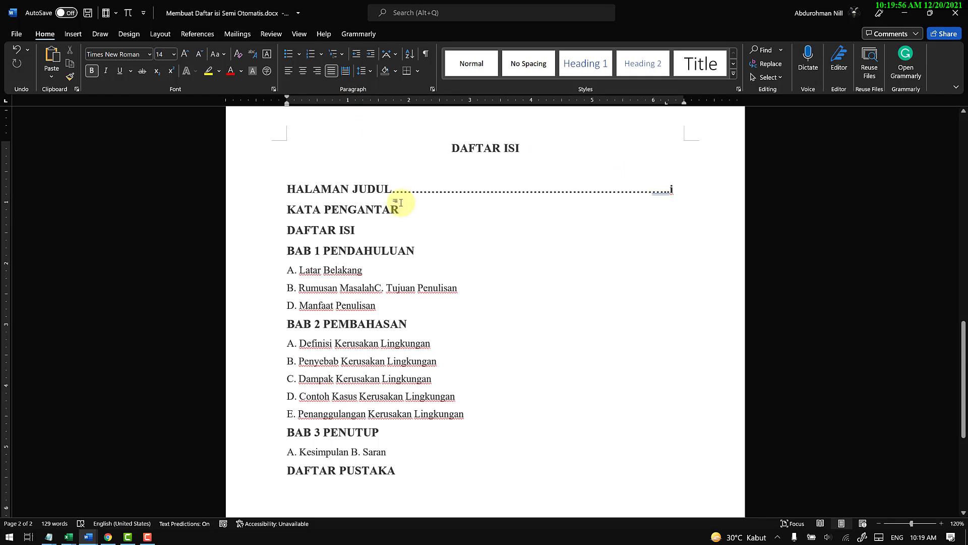
Delete the manually typed dots and page number i from the HALAMAN JUDUL line
key(Tab)
key(BackSpace)
key(BackSpace)
drag(669, 189, 460, 195)
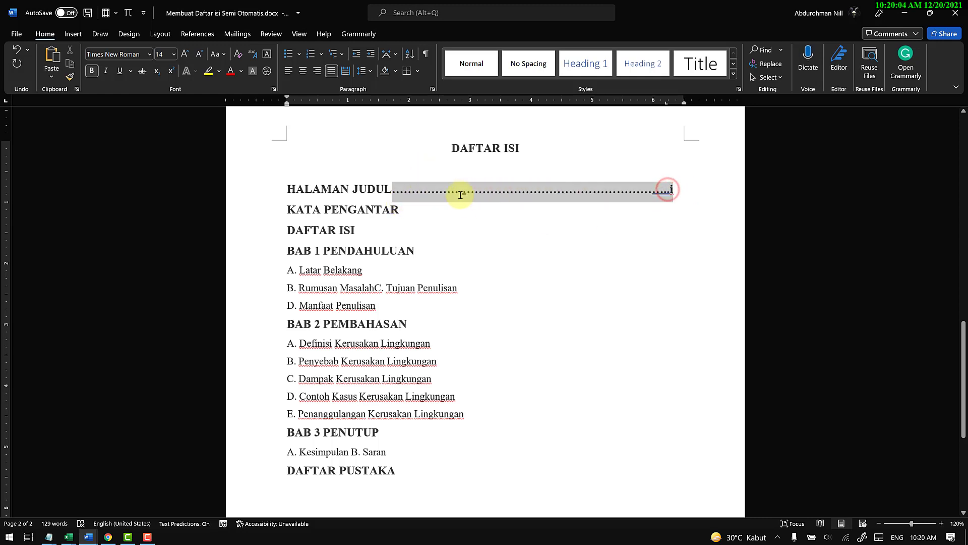
key(BackSpace)
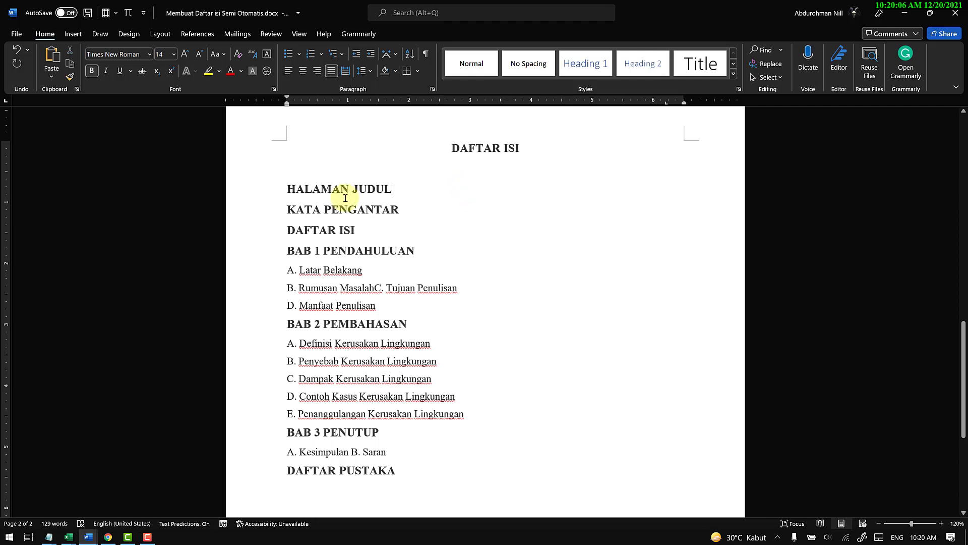
Select all entries from HALAMAN JUDUL to DAFTAR PUSTAKA on page 2 and open their tab stop settings
click(293, 194)
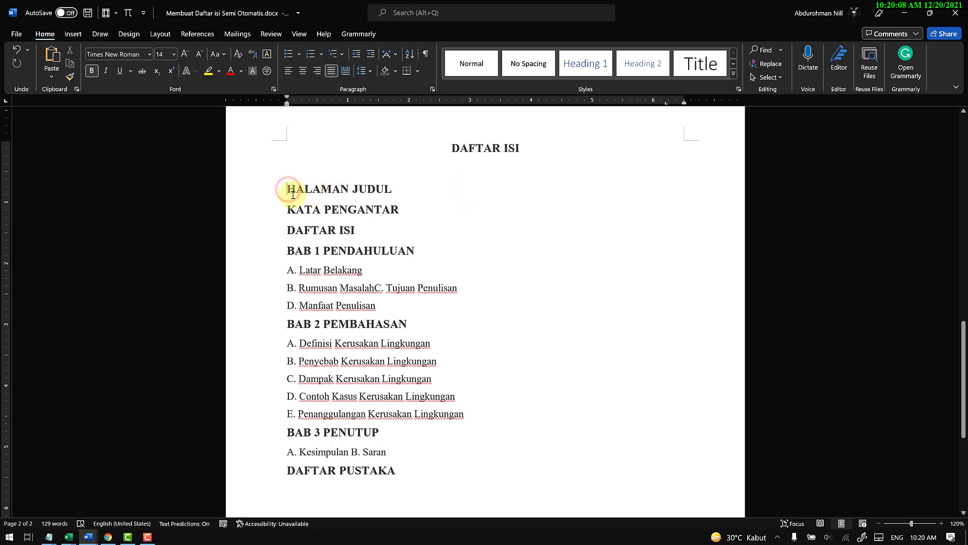
drag(292, 194, 415, 470)
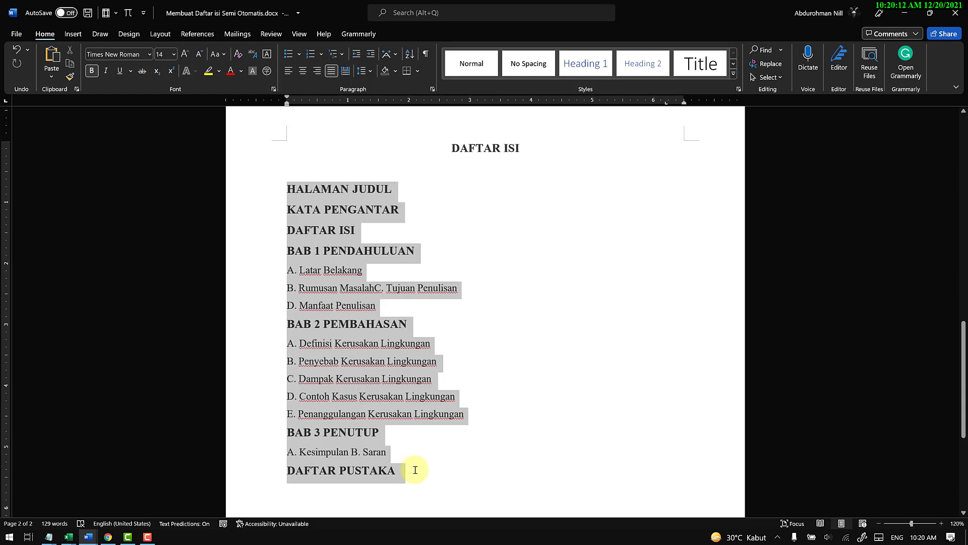
right_click(335, 195)
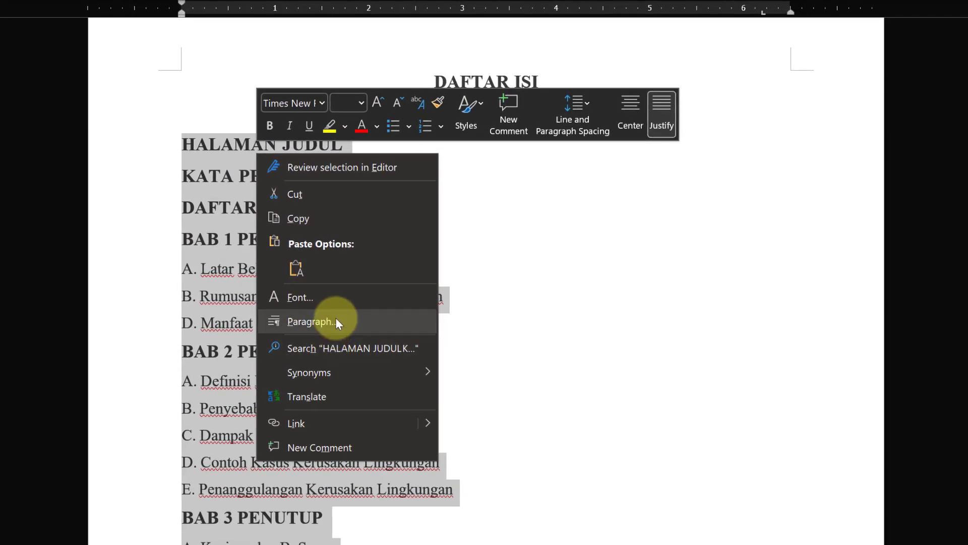
click(336, 321)
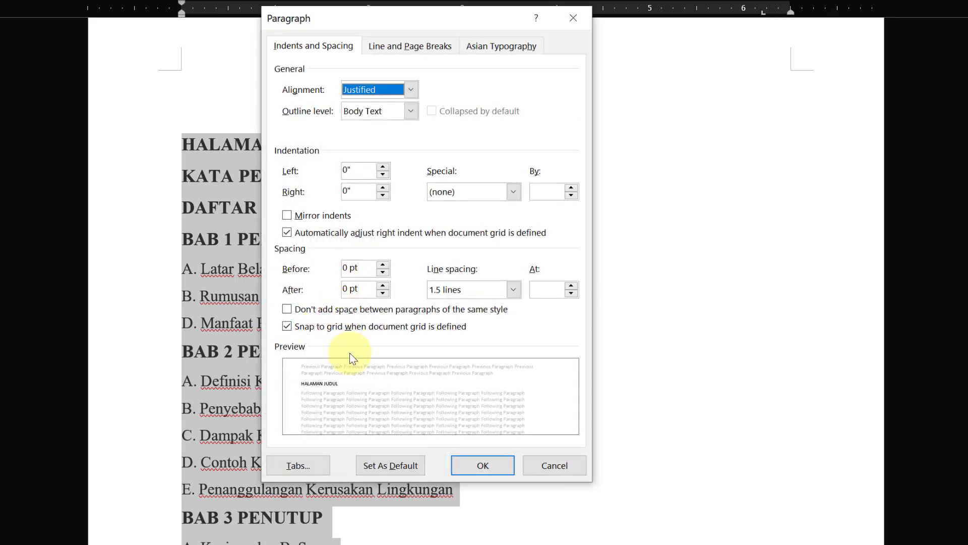
click(322, 465)
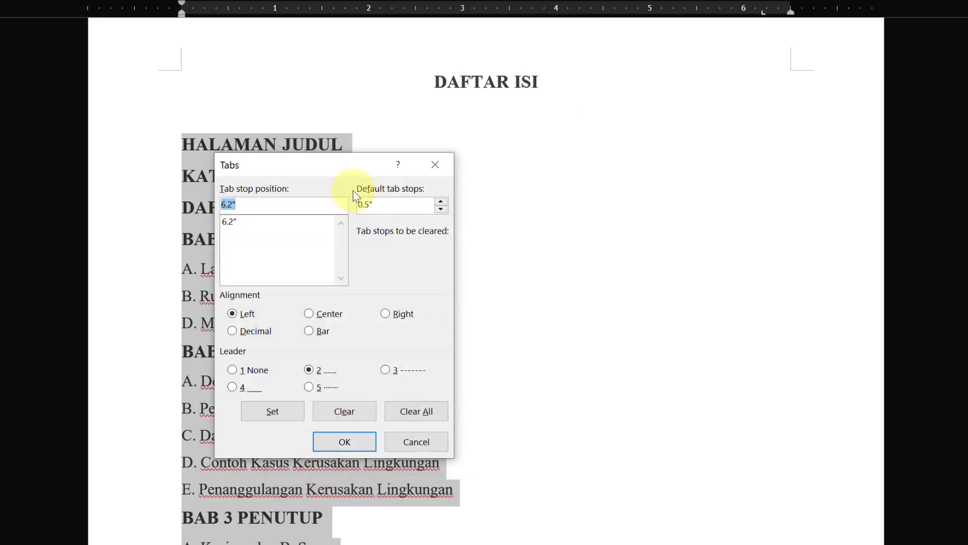
Examine the tab stop position setting, with the Tabs dialog moved clear of the selected entries
click(271, 205)
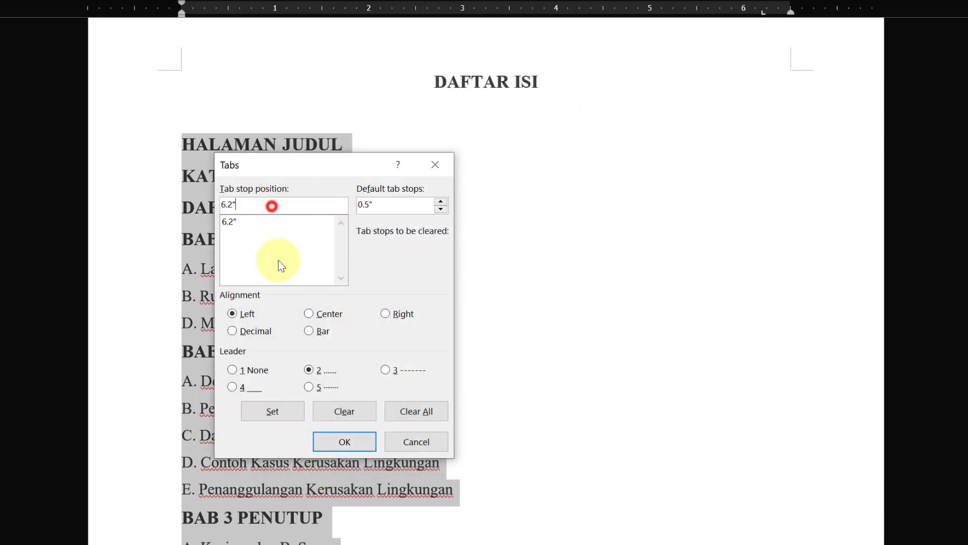
click(279, 260)
drag(264, 165, 471, 110)
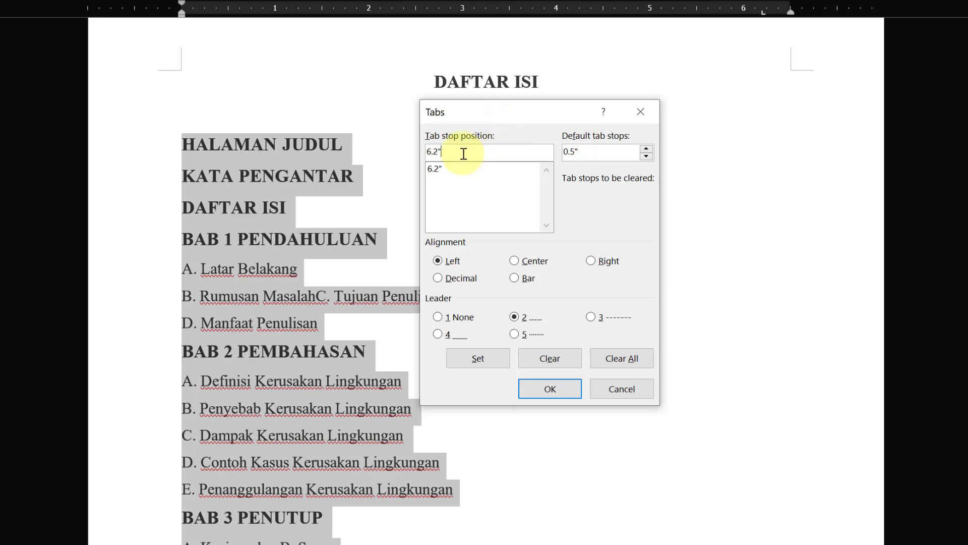
drag(467, 105, 473, 138)
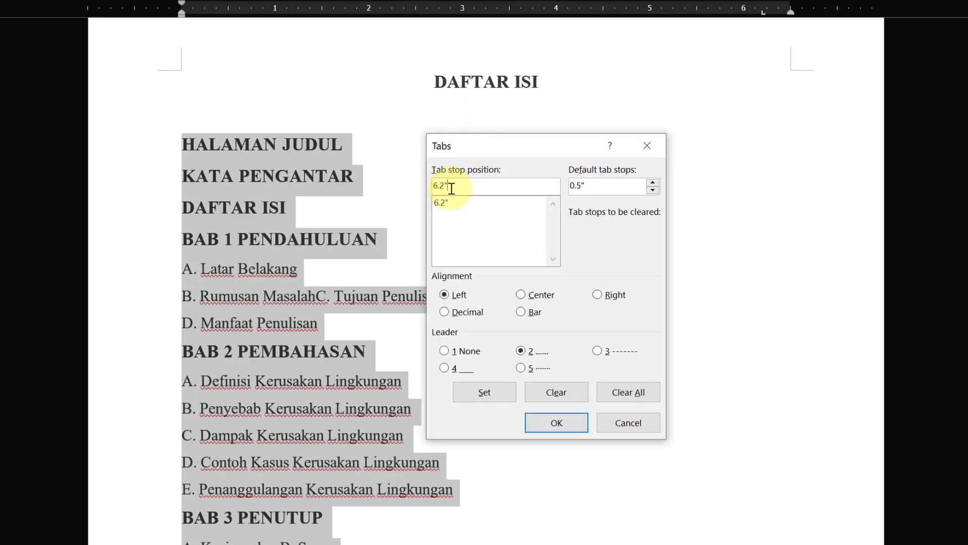
drag(456, 188, 410, 188)
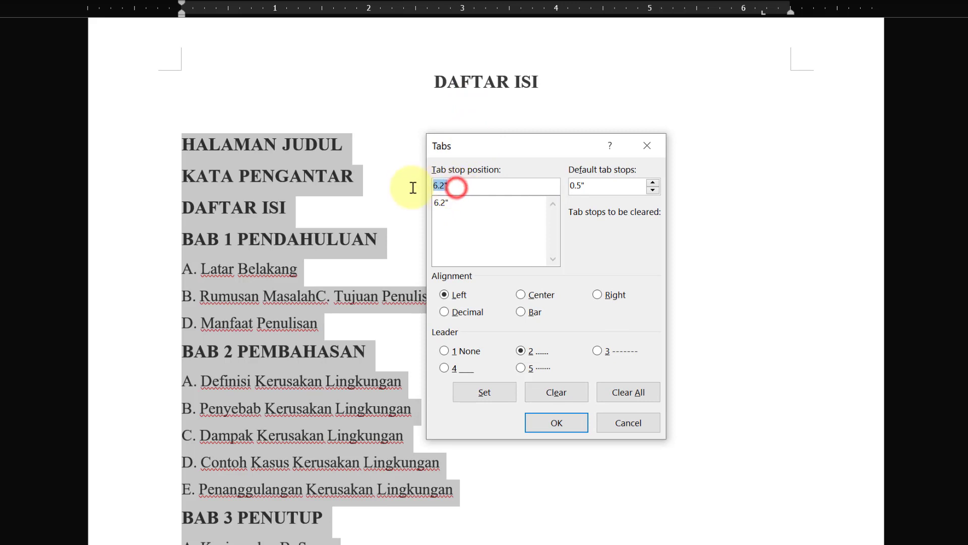
click(443, 186)
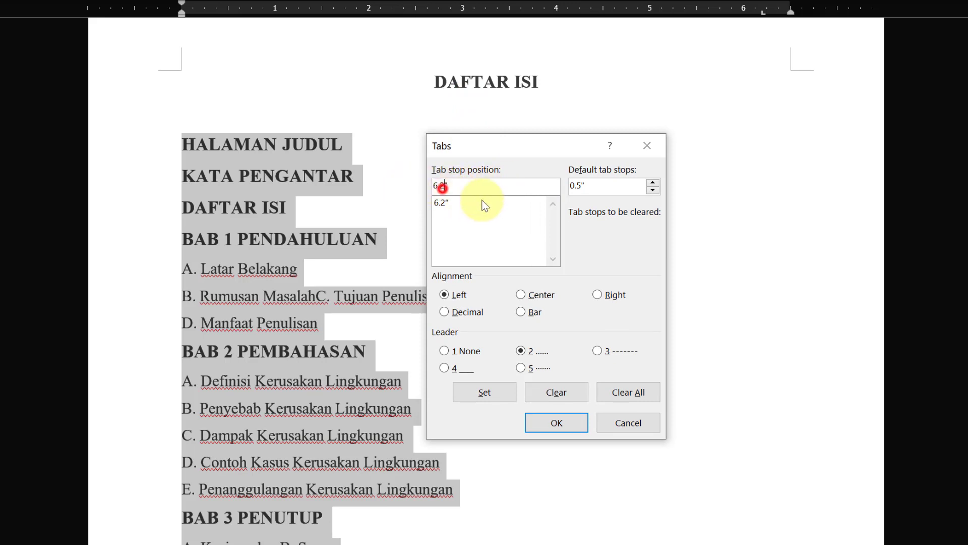
click(443, 186)
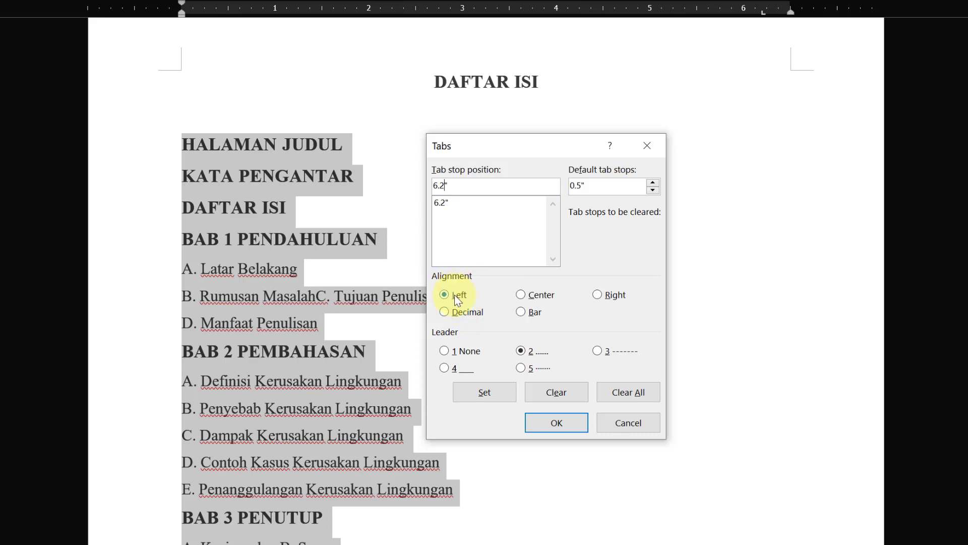
Choose the dotted leader (option 2) for the left-aligned tab stop at 6.2" and apply it to the selected entries
click(520, 350)
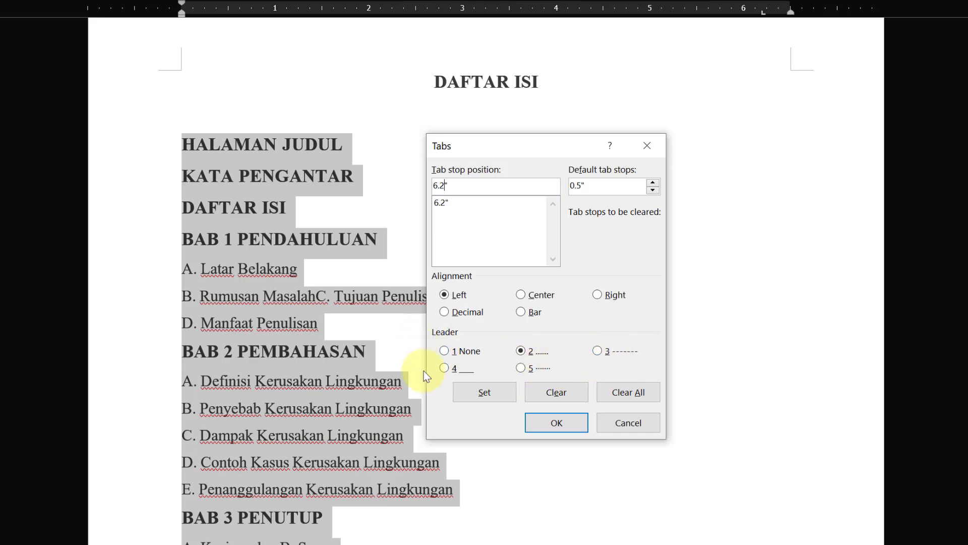
click(450, 352)
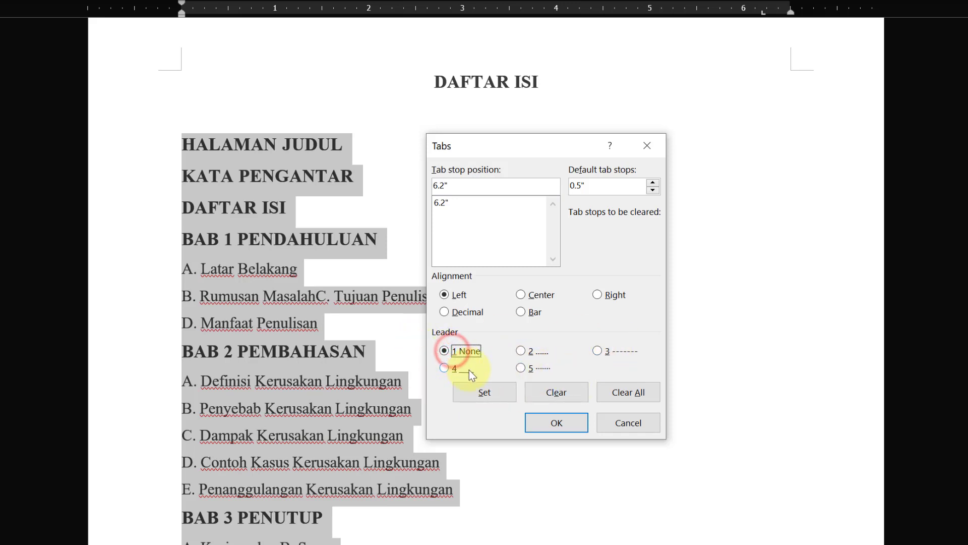
click(537, 351)
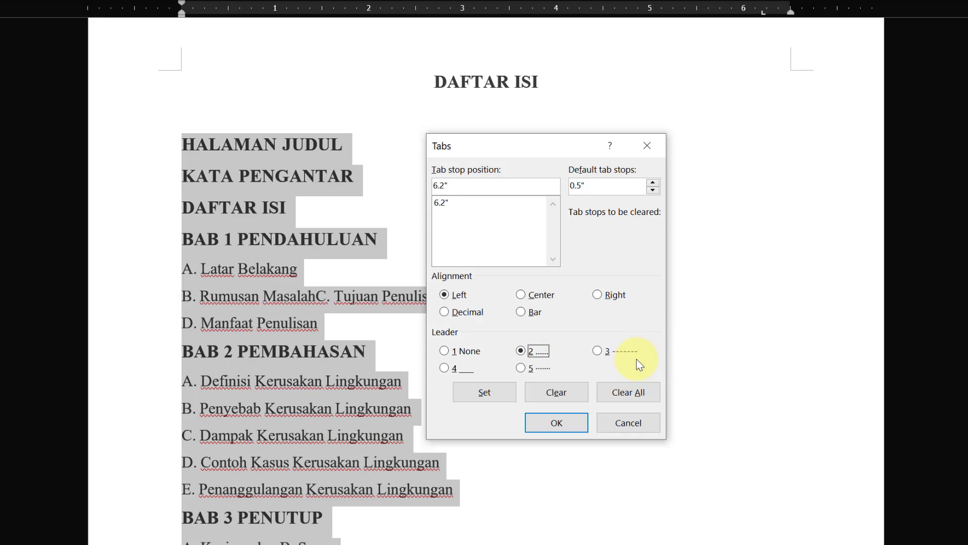
click(539, 368)
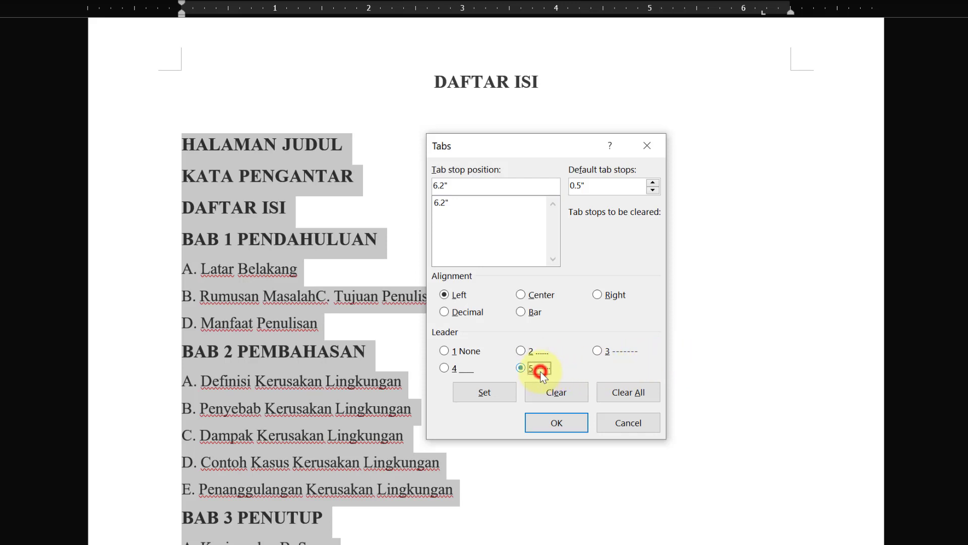
click(520, 350)
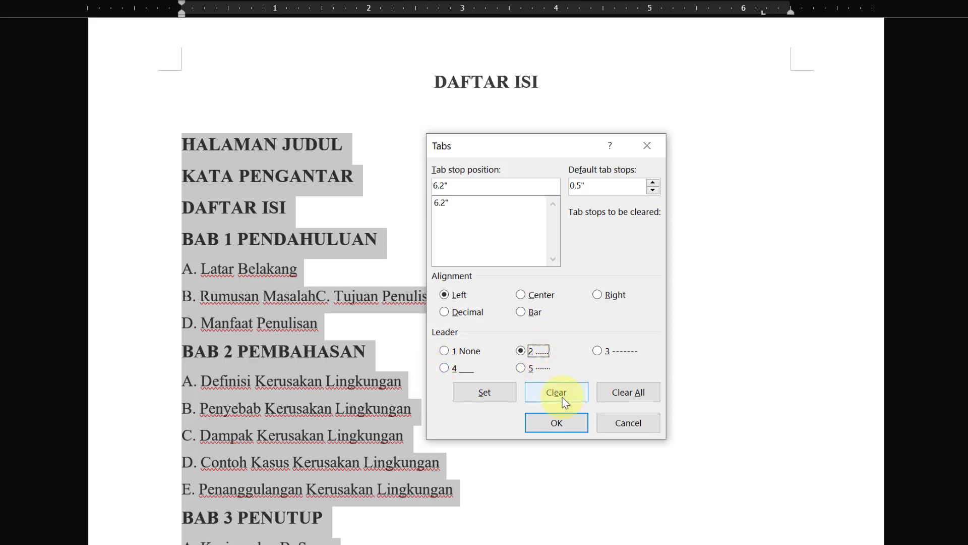
click(557, 422)
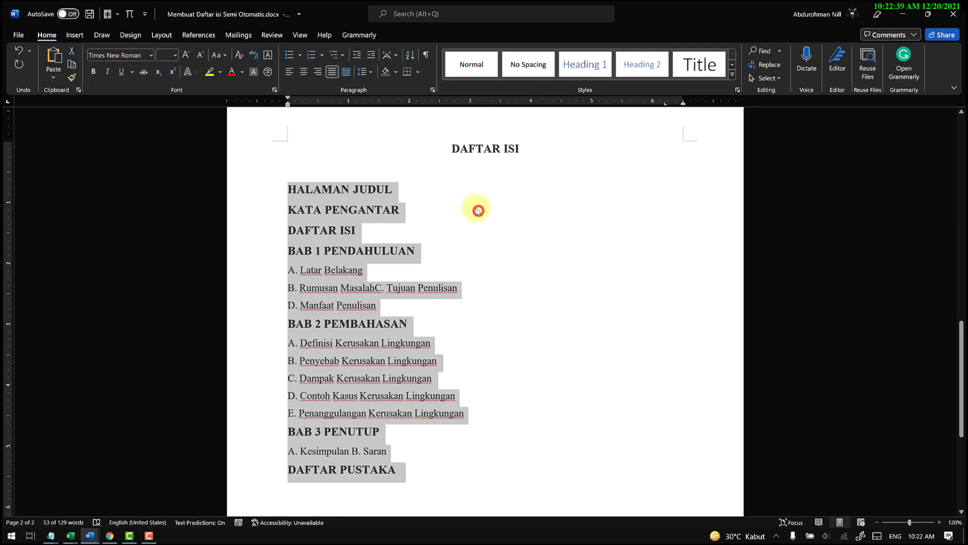
Add the dot leader and page number i to the HALAMAN JUDUL line
click(478, 211)
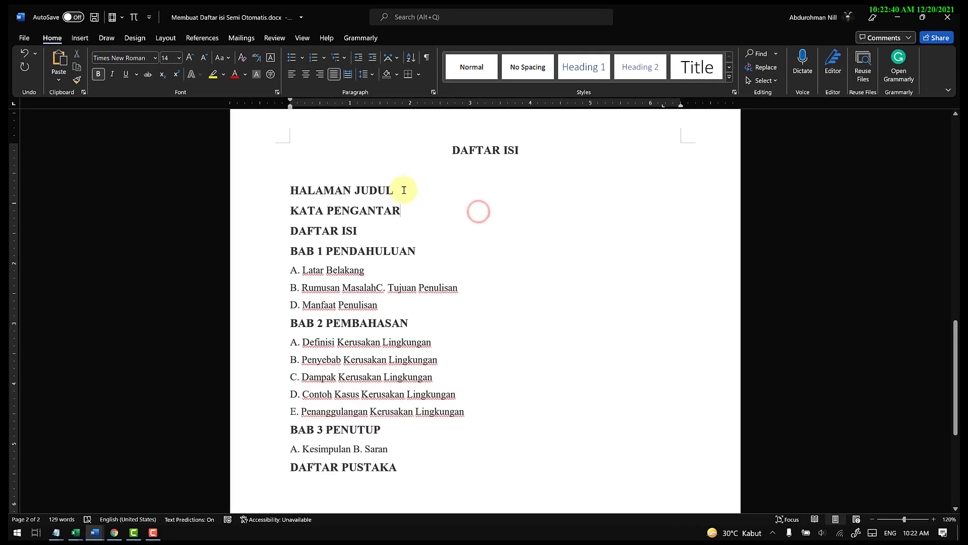
click(393, 190)
click(396, 190)
key(Tab)
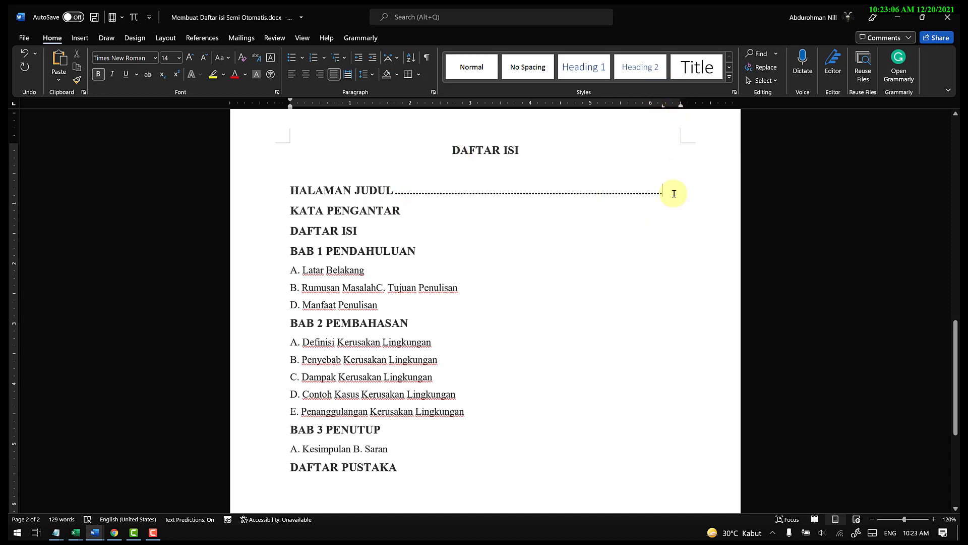
text(i)
Add dot leaders with page number ii to the KATA PENGANTAR line and iii to the DAFTAR ISI line
click(500, 221)
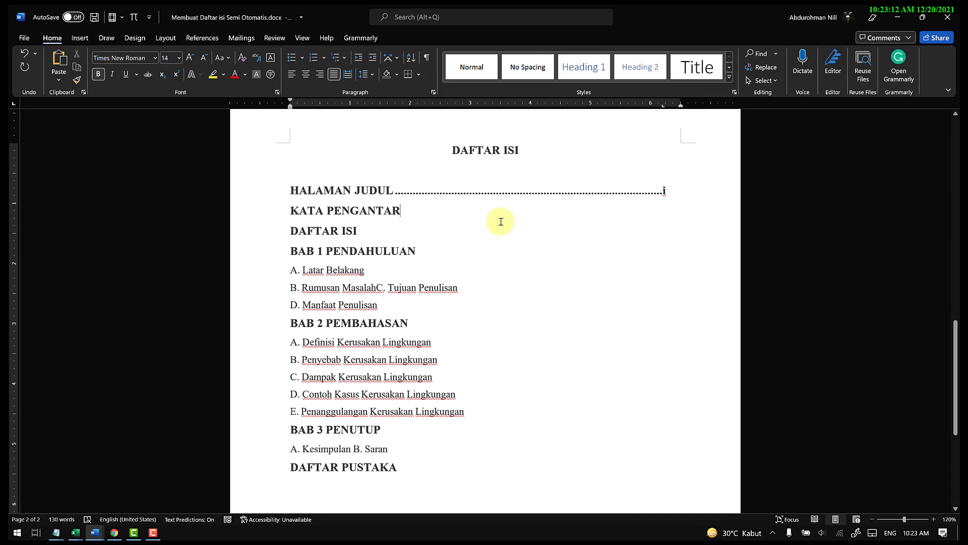
key(Tab)
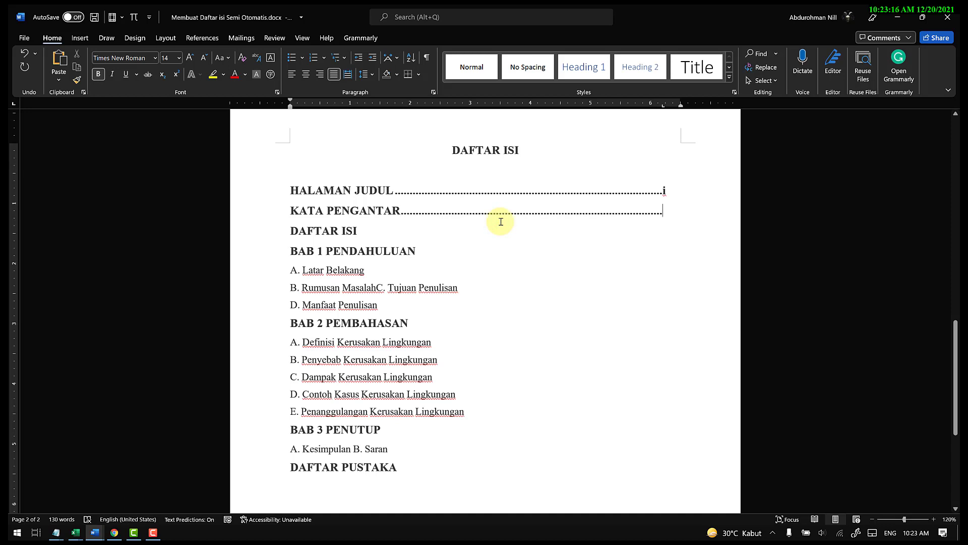
text(ii)
click(392, 229)
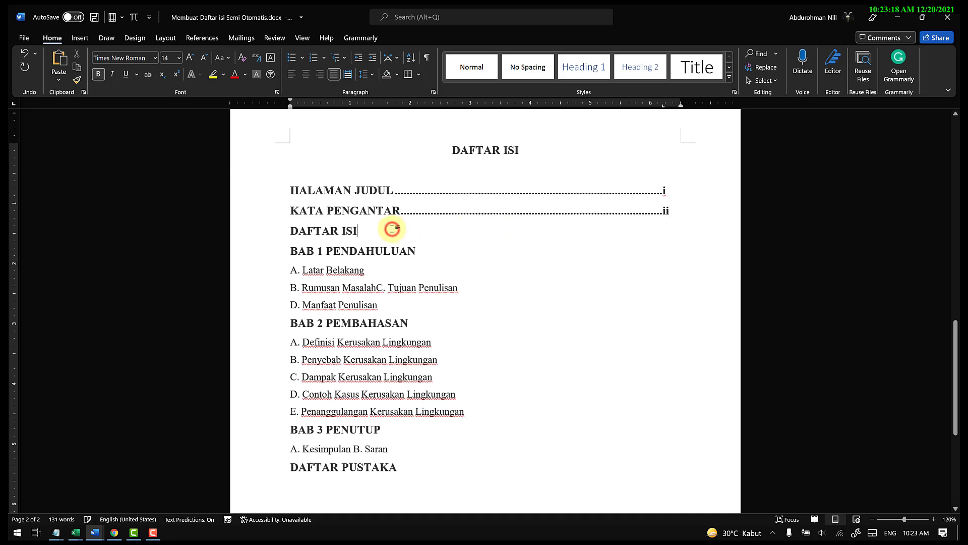
key(Tab)
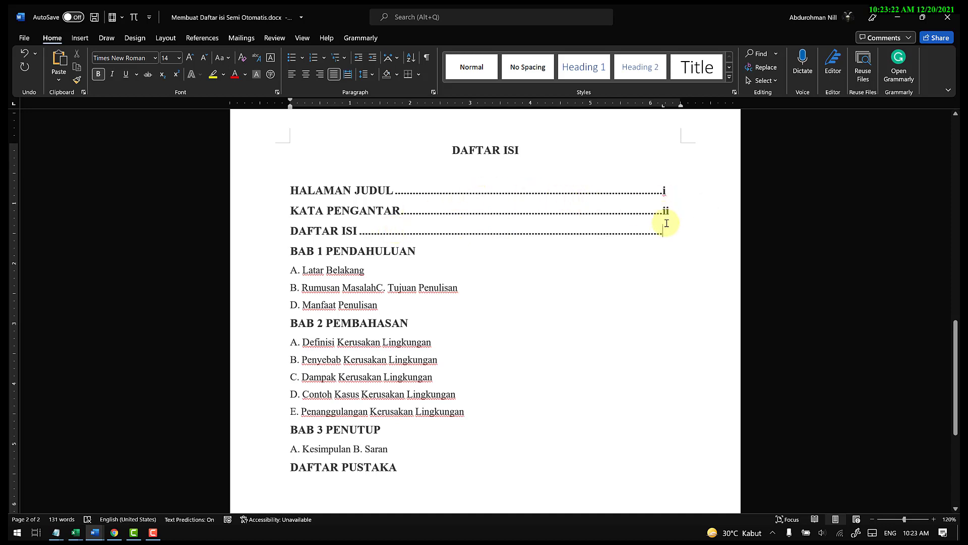
text(iii)
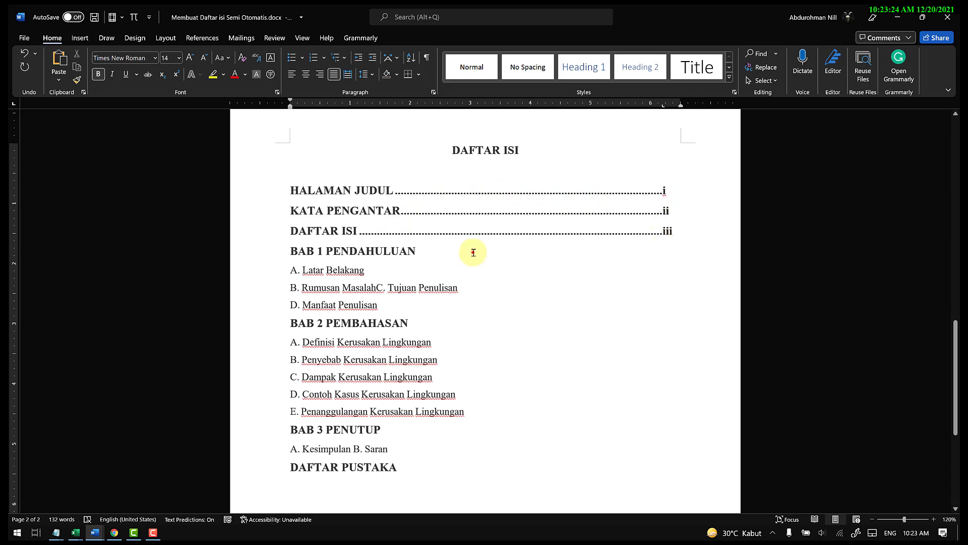
Add dot leaders and page number 1 to the BAB 1 PENDAHULUAN and A. Latar Belakang lines
click(473, 252)
key(Tab)
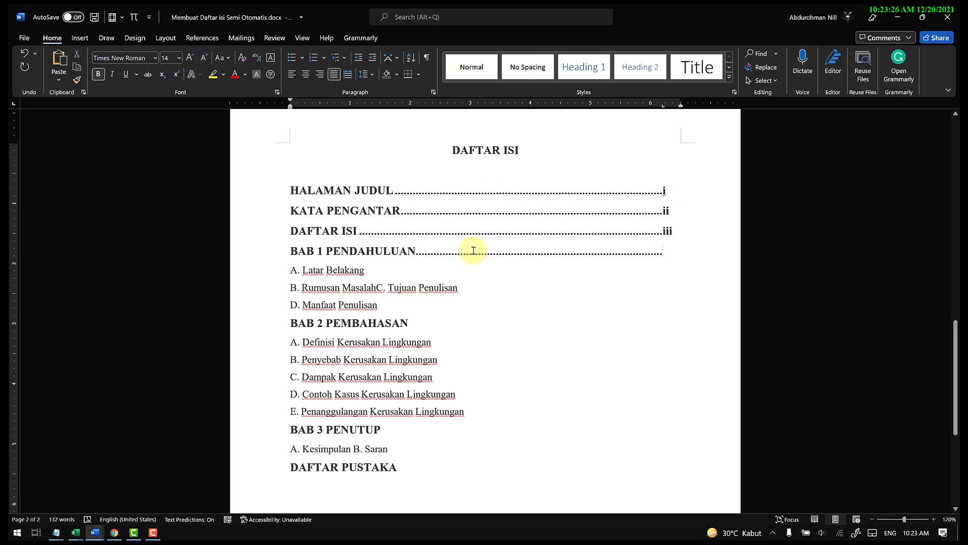
text(1)
click(427, 274)
key(Tab)
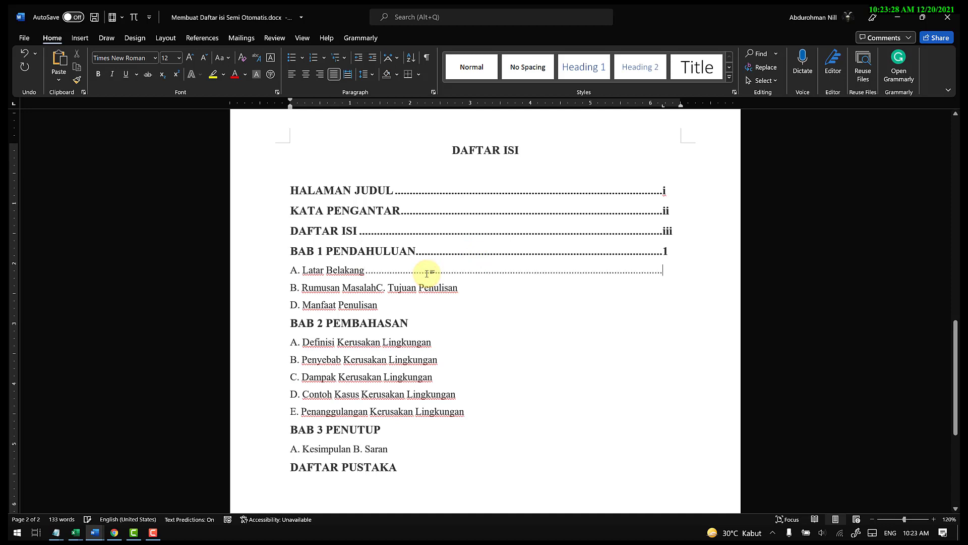
text(1)
Add dot leaders and page number 1 to the B. Rumusan Masalah and D. Manfaat Penulisan lines
click(499, 293)
key(Tab)
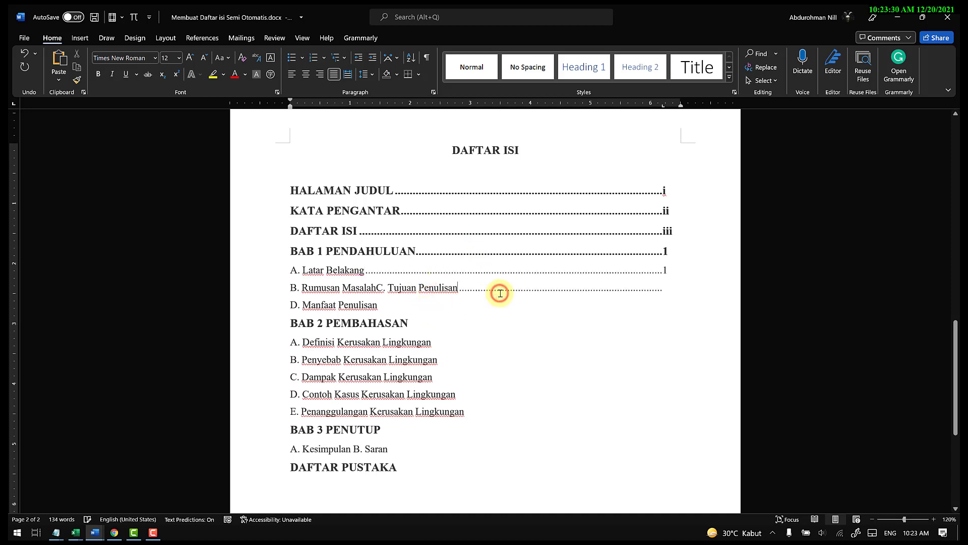
text(1)
click(446, 304)
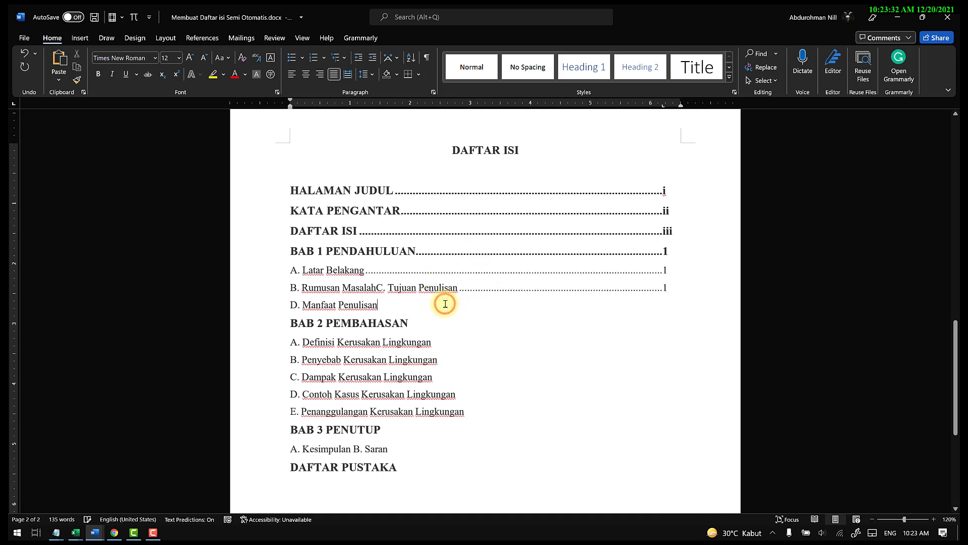
key(Tab)
text(1)
Add dot leaders and page number 2 to the BAB 2 PEMBAHASAN and A. Definisi Kerusakan Lingkungan lines
click(418, 323)
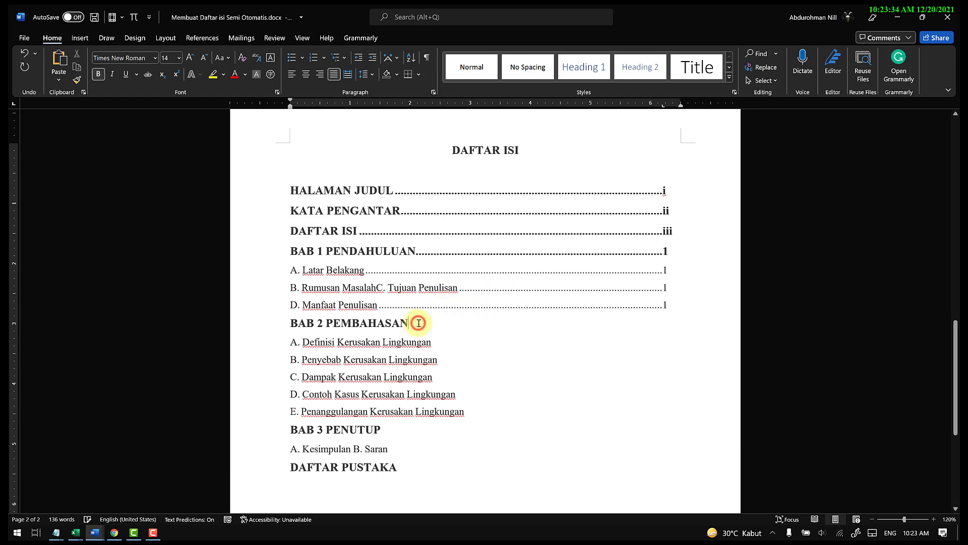
key(Tab)
text(2)
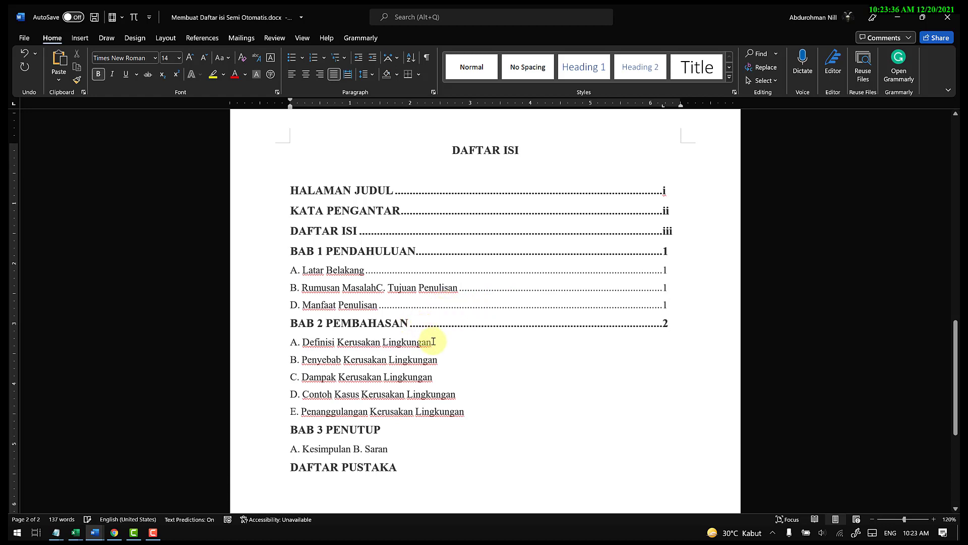
click(435, 346)
key(Tab)
text(2)
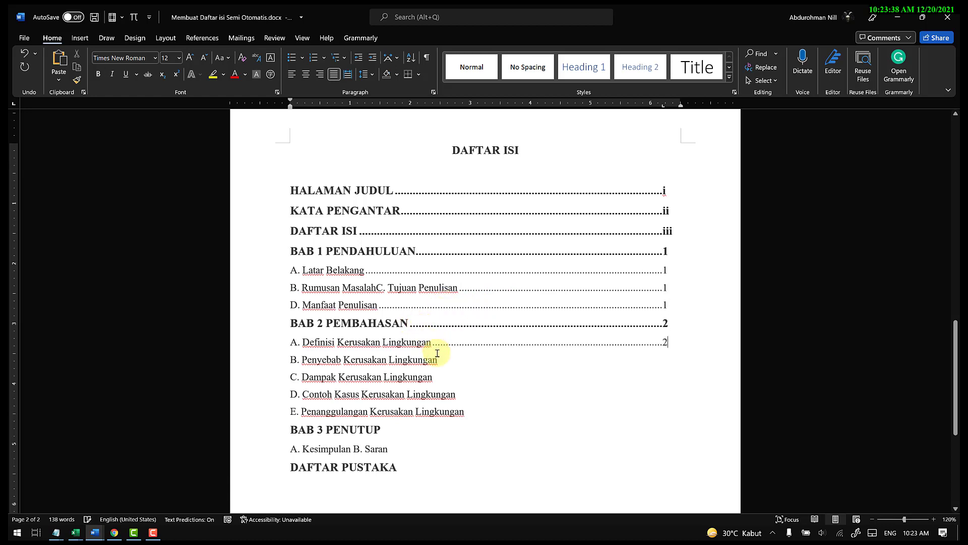
Add dot leaders and page numbers 3, 4 and 5 to the Penyebab, Dampak and Contoh Kasus Kerusakan Lingkungan lines of BAB 2
click(446, 361)
key(Tab)
text(3)
click(446, 377)
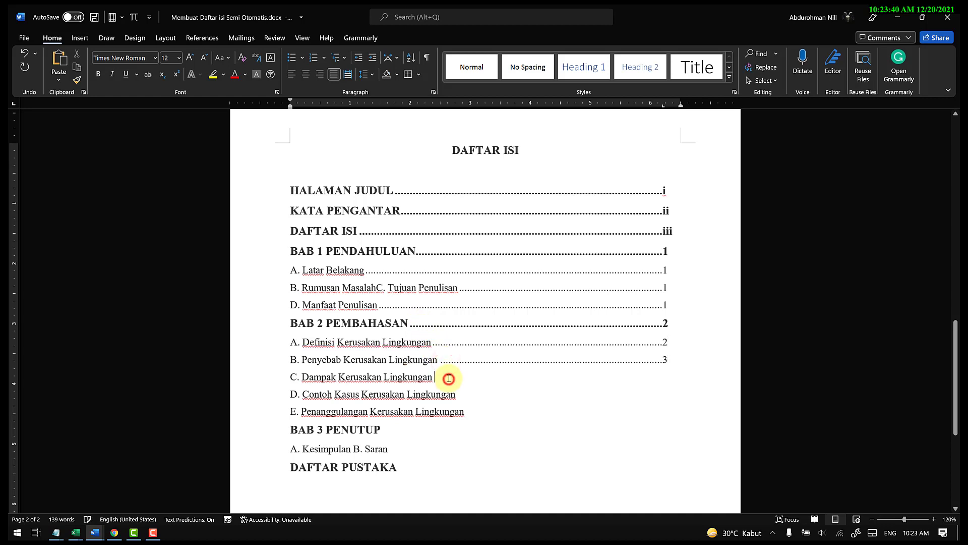
key(Tab)
text(4)
click(459, 395)
key(Tab)
text(5)
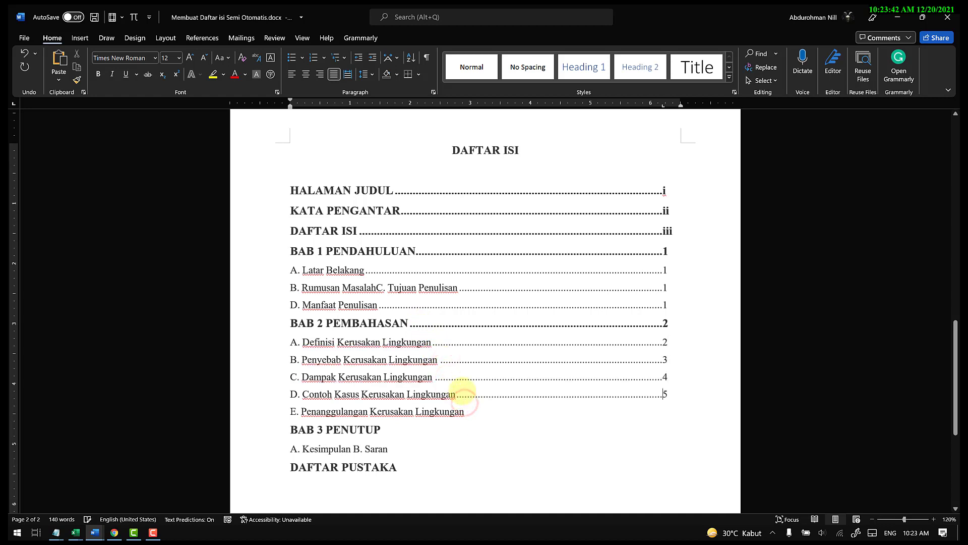
Add the dot leader and page number 6 to the E. Penanggulangan Kerusakan Lingkungan line
click(466, 411)
key(Tab)
text(5)
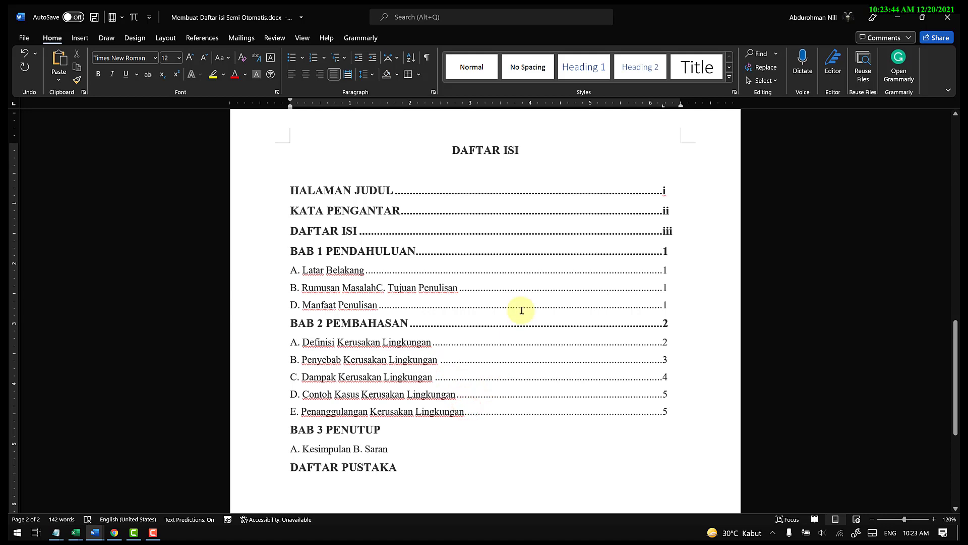
key(BackSpace)
text(6)
Add dot leaders with page number 7 to the BAB 3 PENUTUP line and 9 to the A. Kesimpulan B. Saran line
click(429, 426)
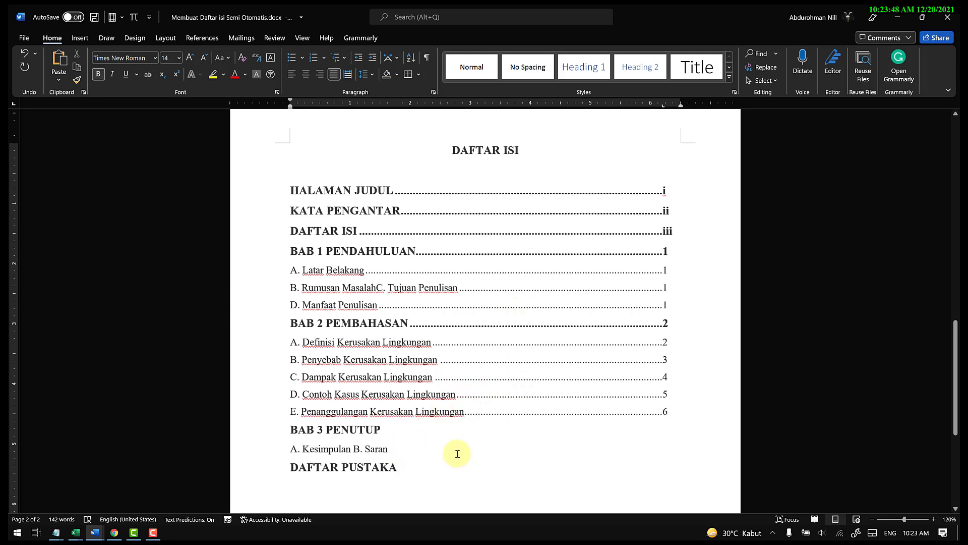
scroll(457, 453, down, 1)
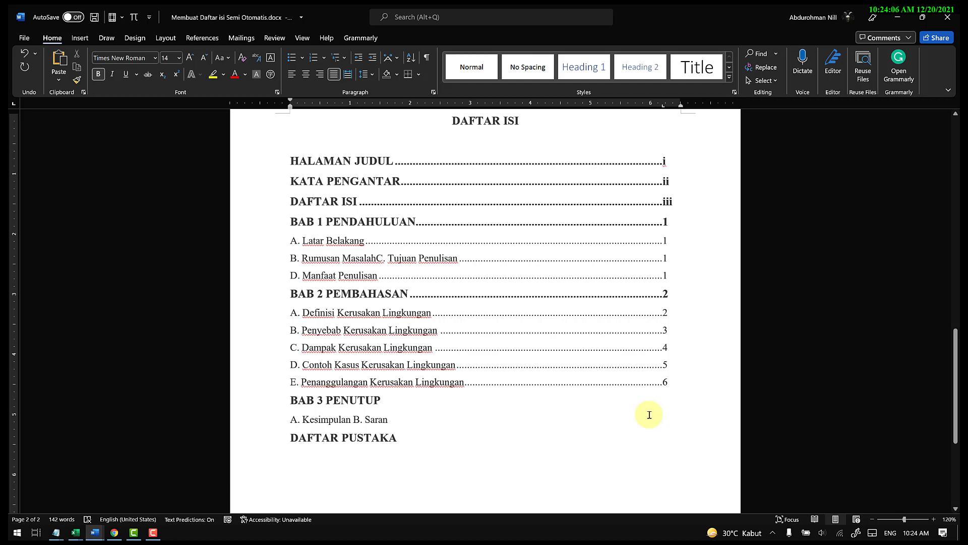
key(Tab)
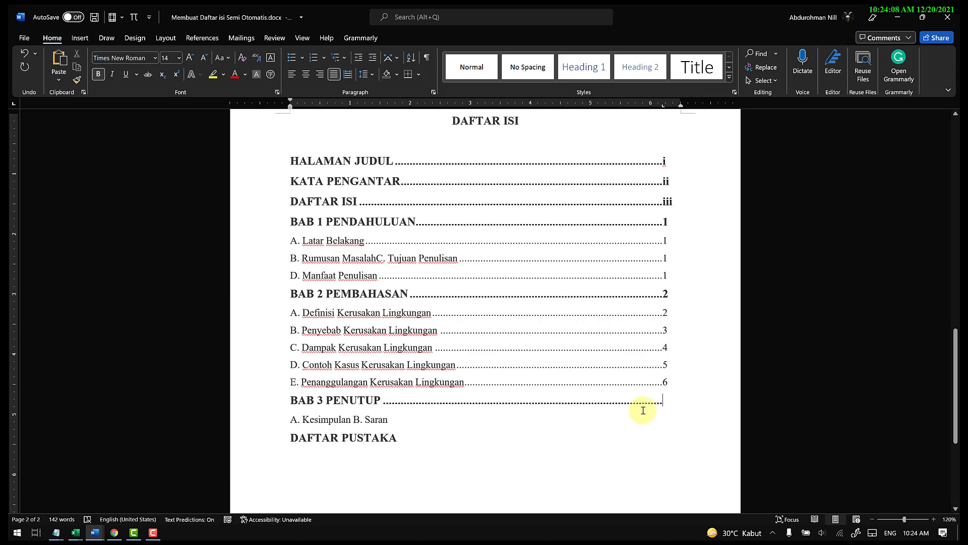
text(7)
click(540, 437)
click(460, 409)
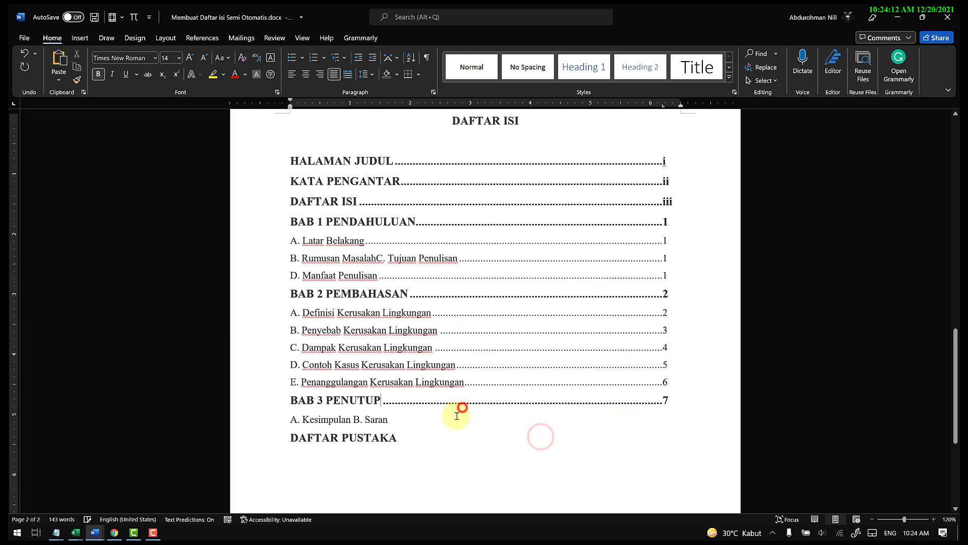
click(443, 418)
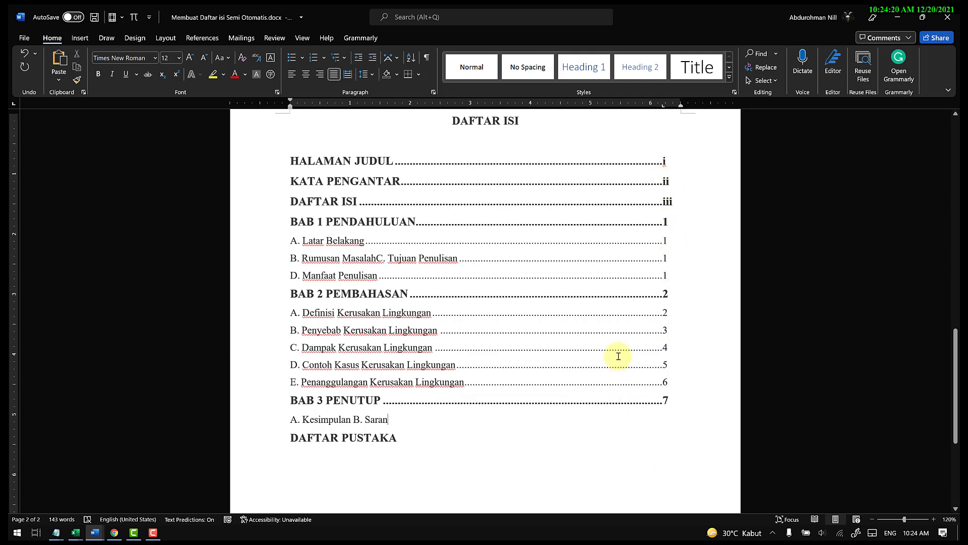
key(Tab)
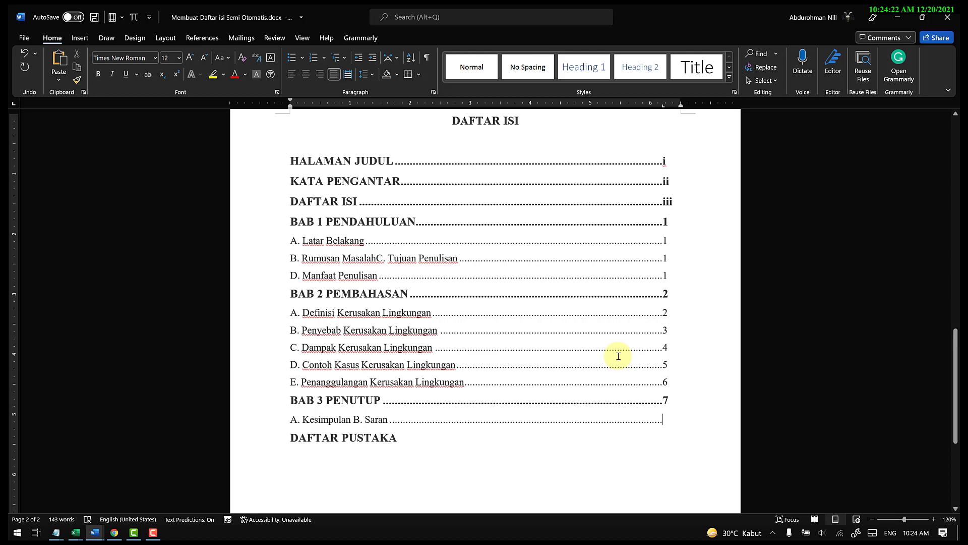
text(9)
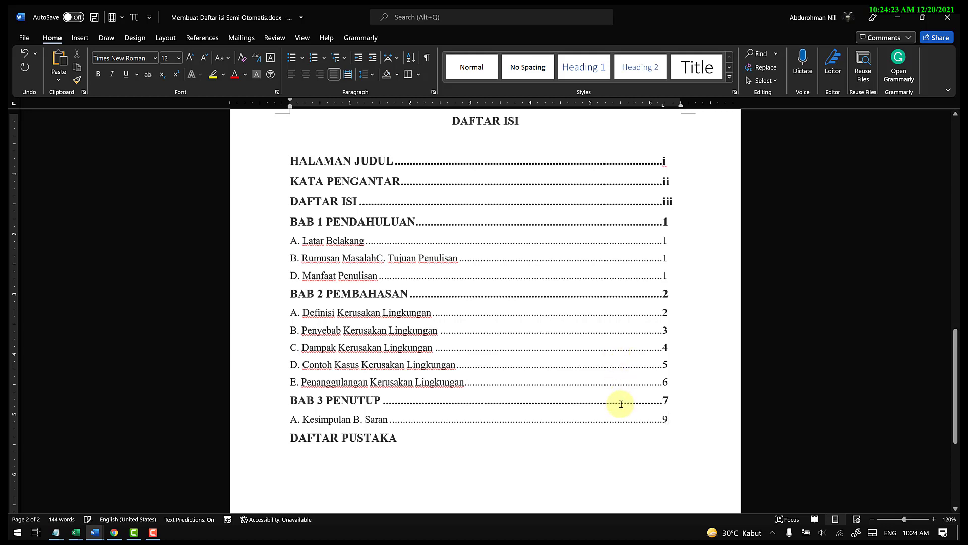
Extend the DAFTAR PUSTAKA line with a dot leader up to the tab stop
click(448, 452)
click(433, 431)
click(406, 435)
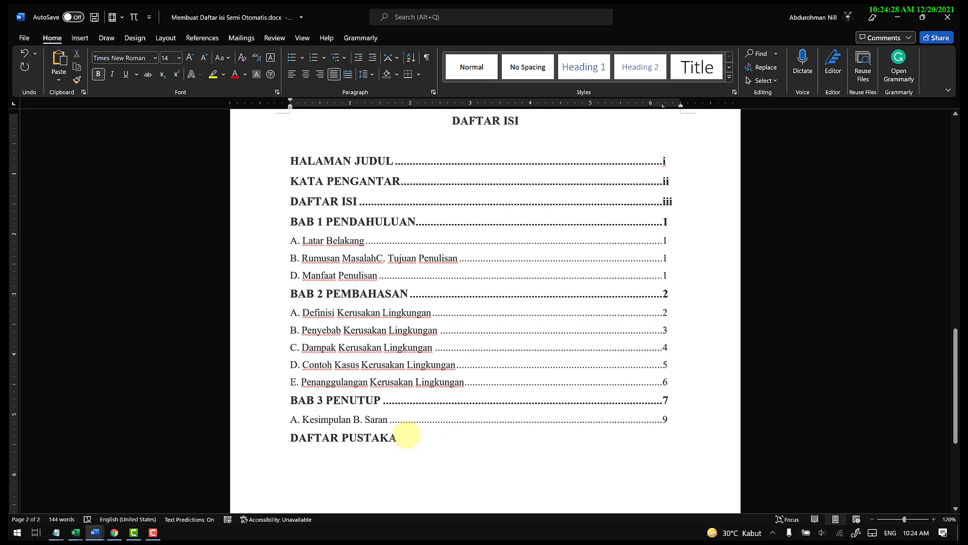
key(Tab)
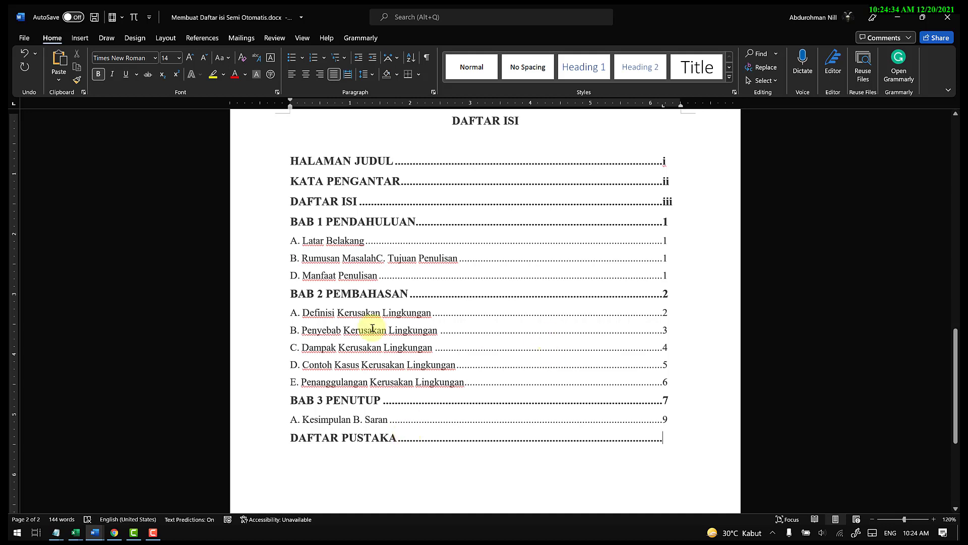
Change the page number of the BAB 2 PEMBAHASAN line to 1
double_click(663, 294)
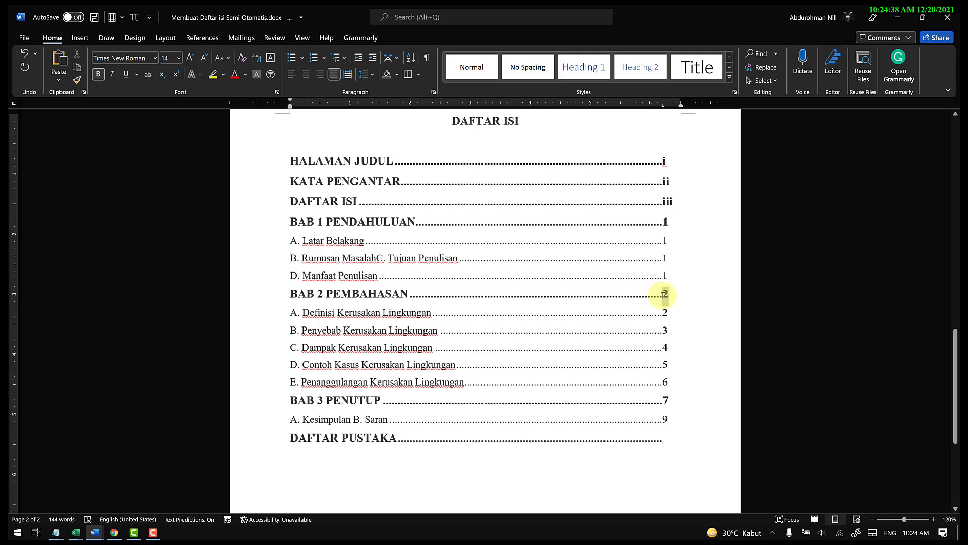
text(1)
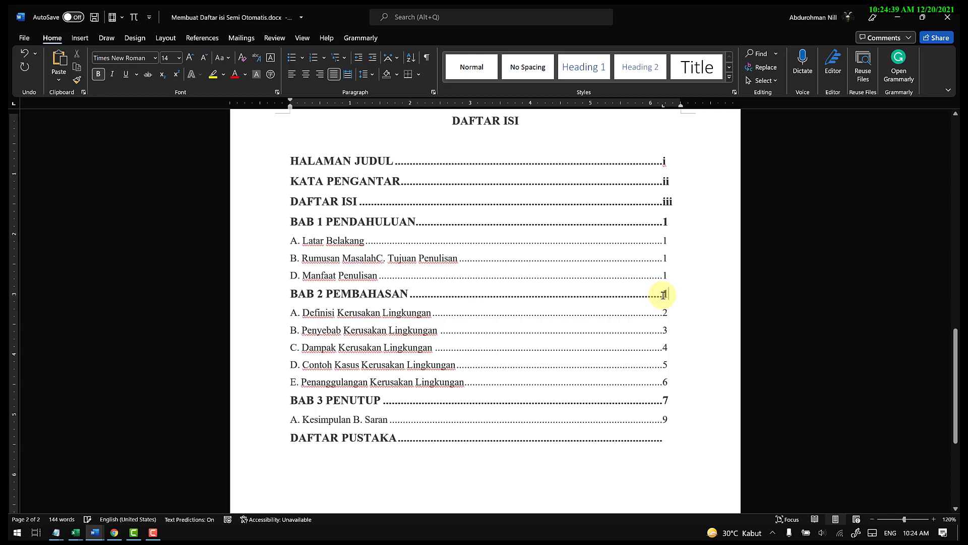
Enter page number 10 at the end of the DAFTAR PUSTAKA line
click(680, 433)
text(10)
Set the page number of the BAB 2 PEMBAHASAN line back to 2
double_click(667, 294)
text(2)
click(718, 341)
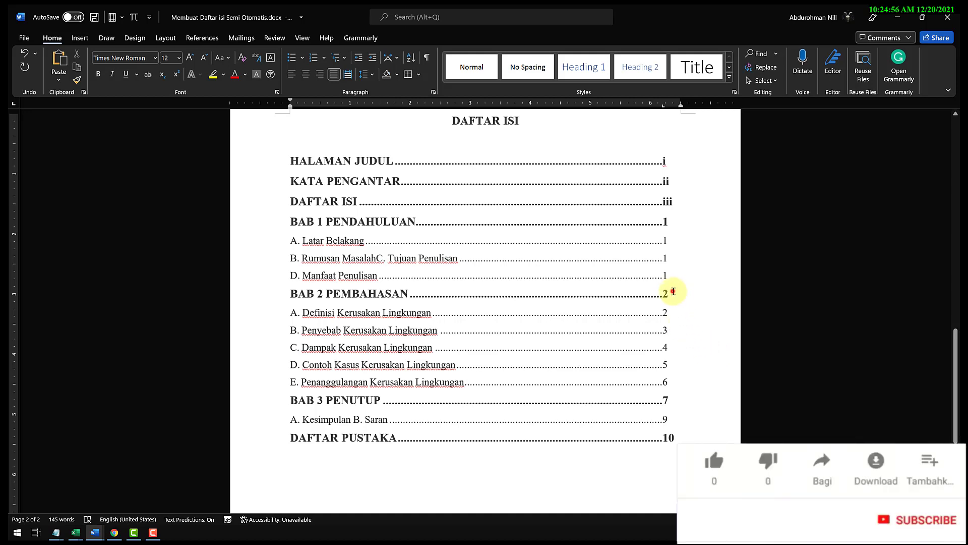
drag(673, 291, 337, 300)
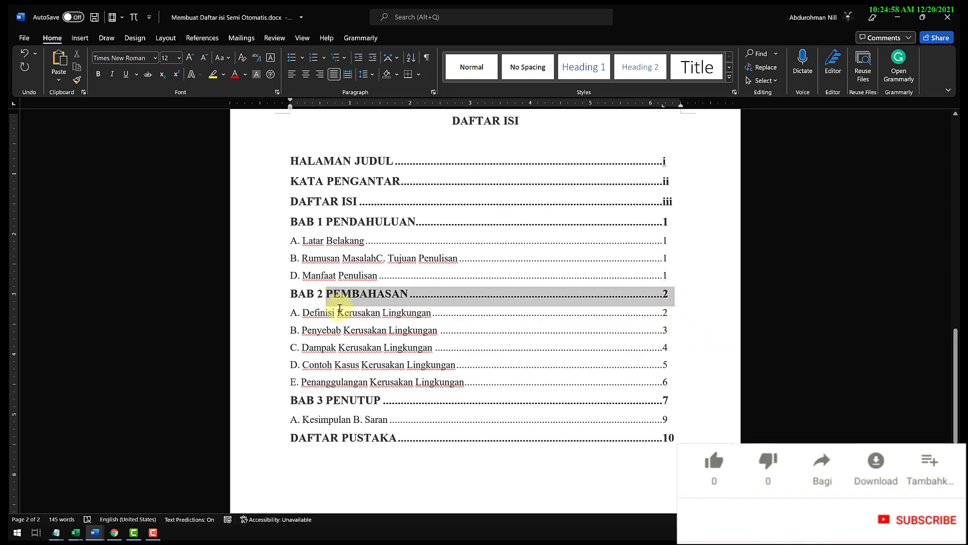
click(667, 298)
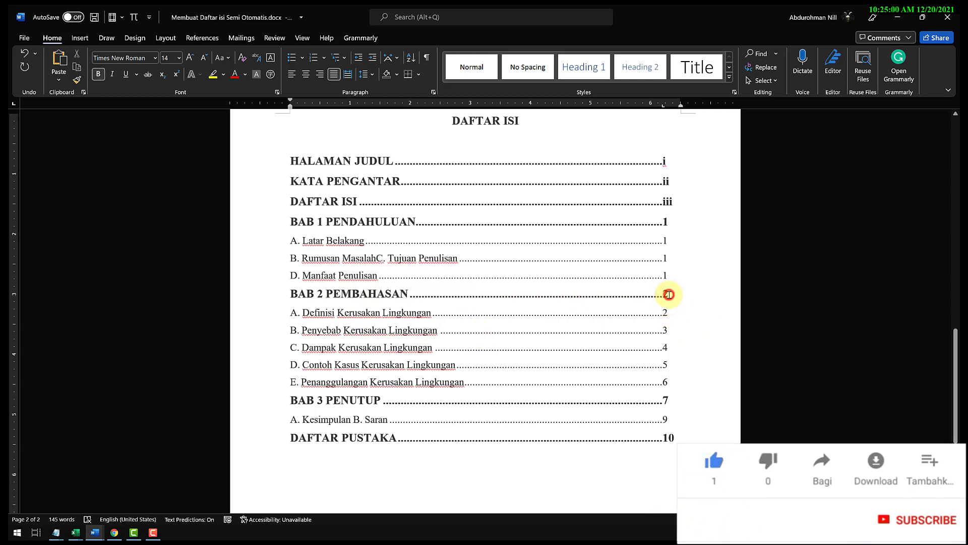